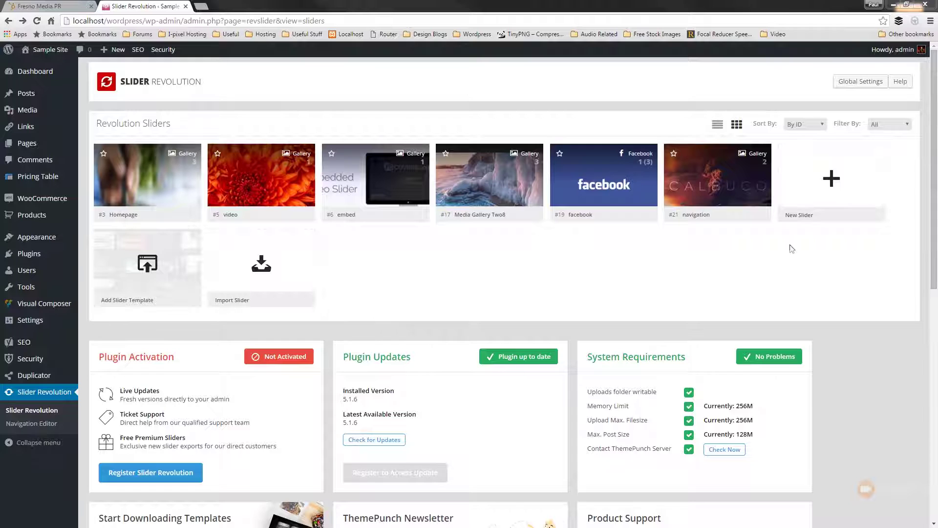
- Start a new slider and give it the title '3D'
left_click(831, 184)
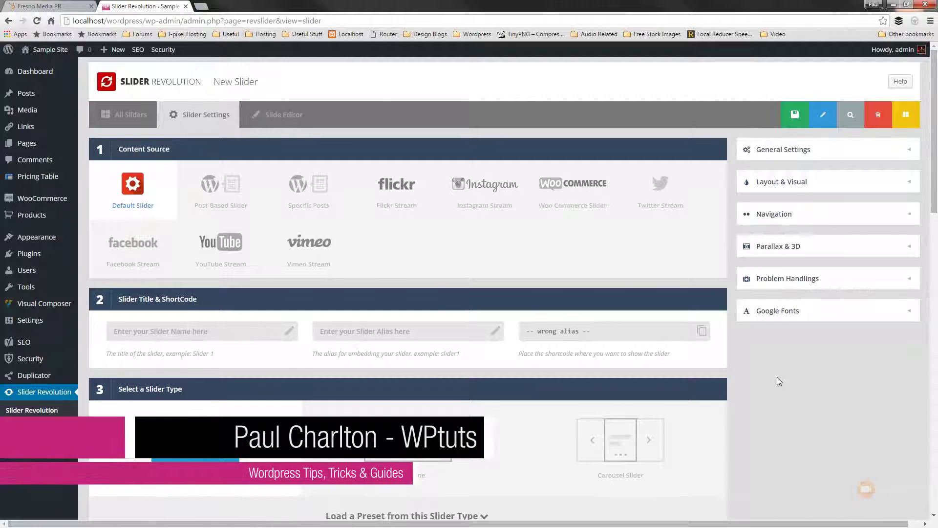
scroll(778, 380, "down", 2)
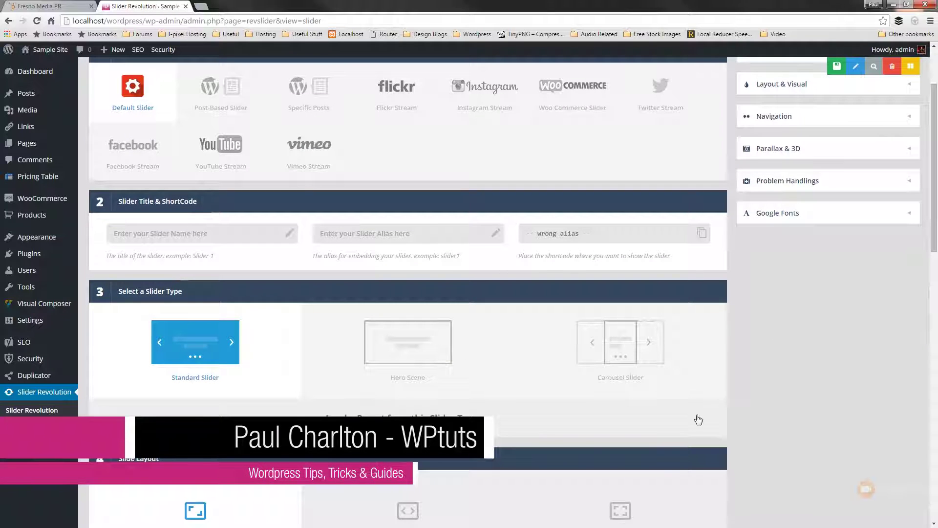
left_click(119, 237)
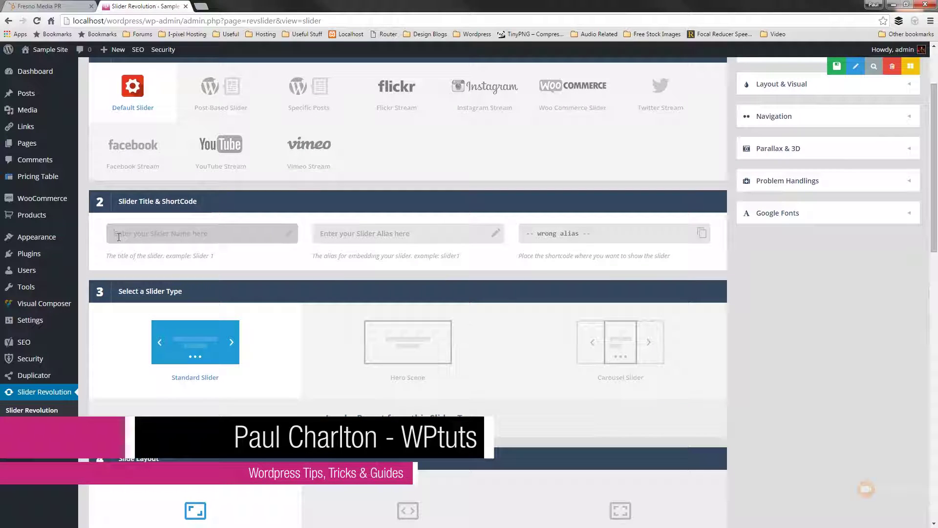
type("3D")
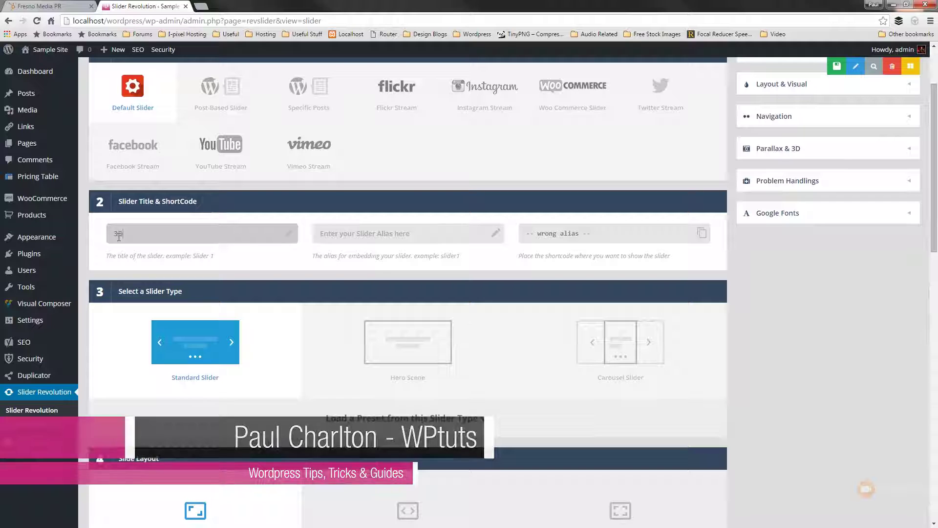
- Set the alias to '3D' and select the generated shortcode [rev_slider alias="3D"]
left_click(353, 228)
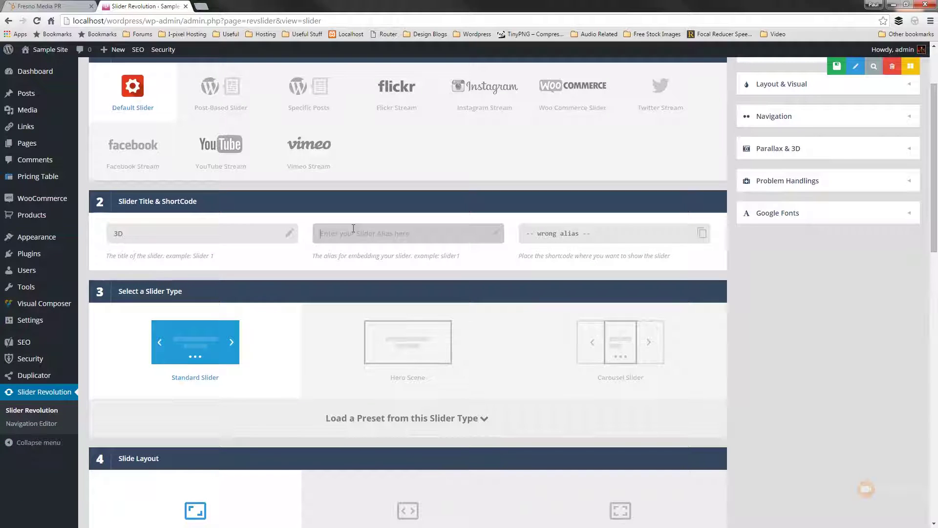
type("3")
key("BackSpace")
type("3")
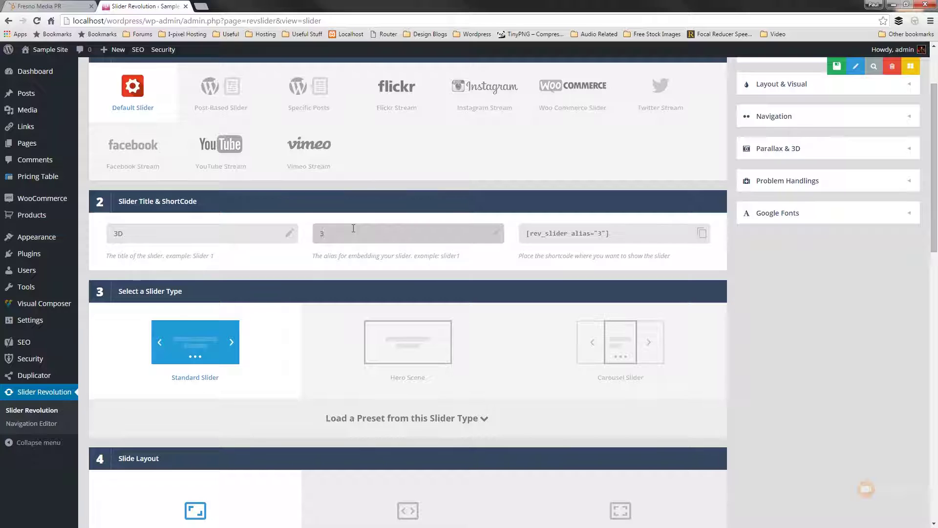
type("D")
left_click(624, 238)
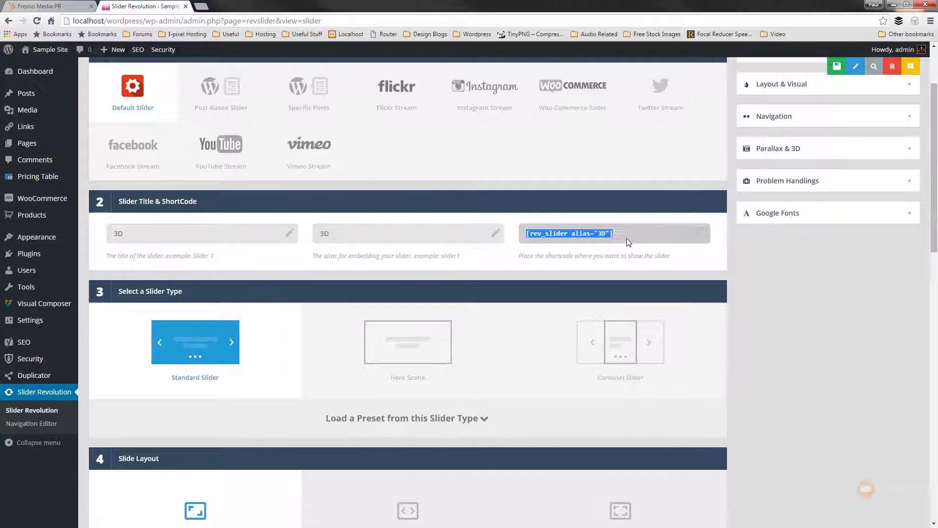
- Choose the Hero Scene slider type with a 1000 × 500 px desktop layer grid
left_click(411, 347)
scroll(798, 289, "down", 5)
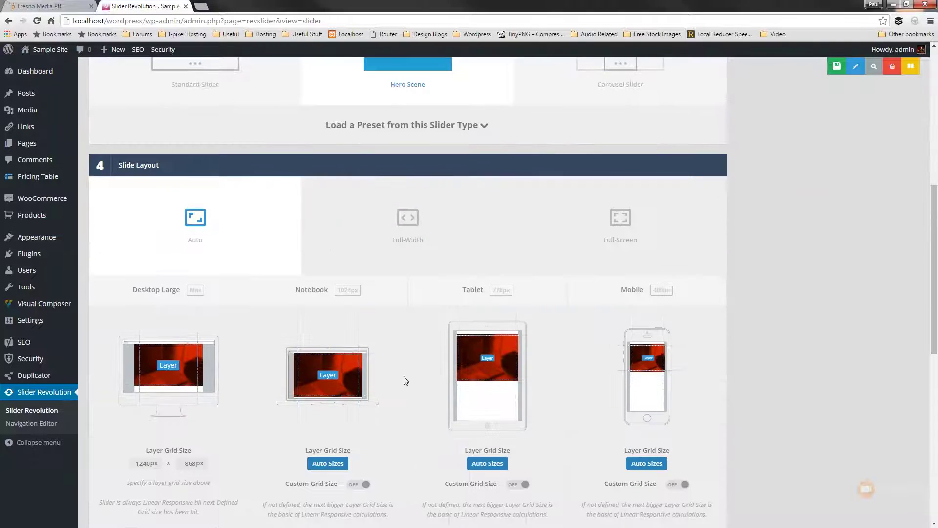
double_click(160, 464)
type("1000")
left_click(195, 463)
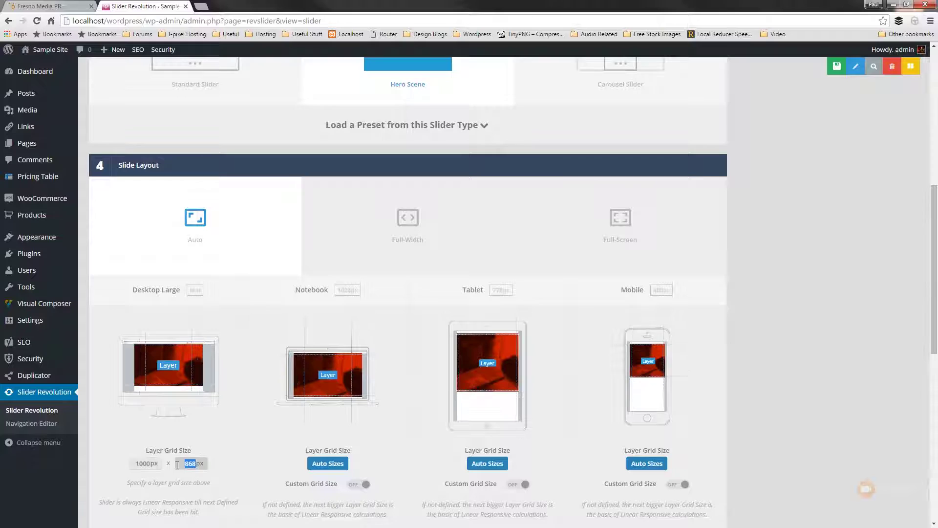
key("BackSpace")
key("BackSpace")
key("BackSpace")
type("500")
left_click(239, 444)
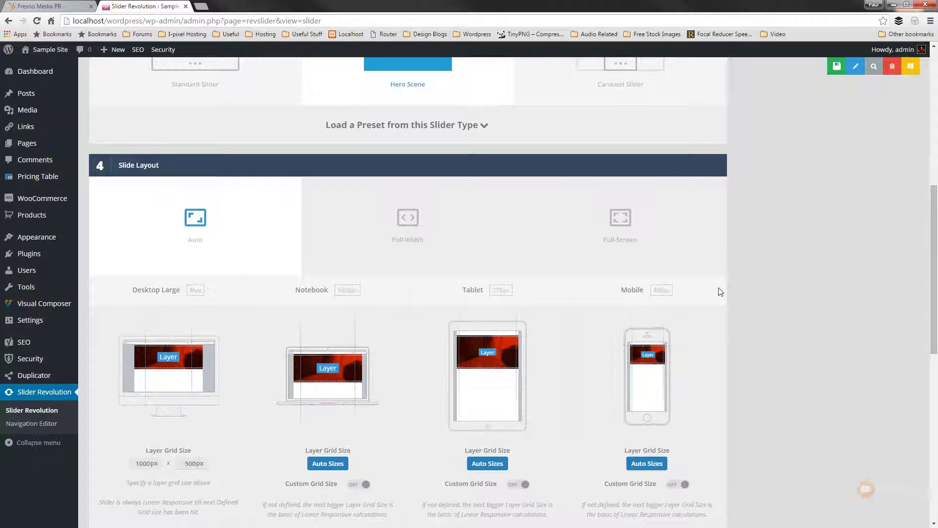
scroll(778, 259, "up", 8)
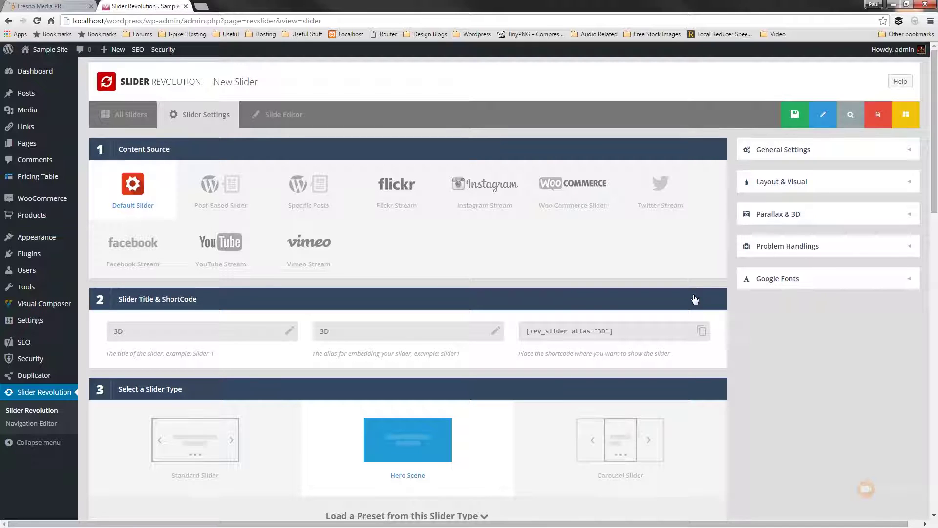
- Under Parallax & 3D, switch on both Enable Parallax / 3D and the 3D option
left_click(769, 215)
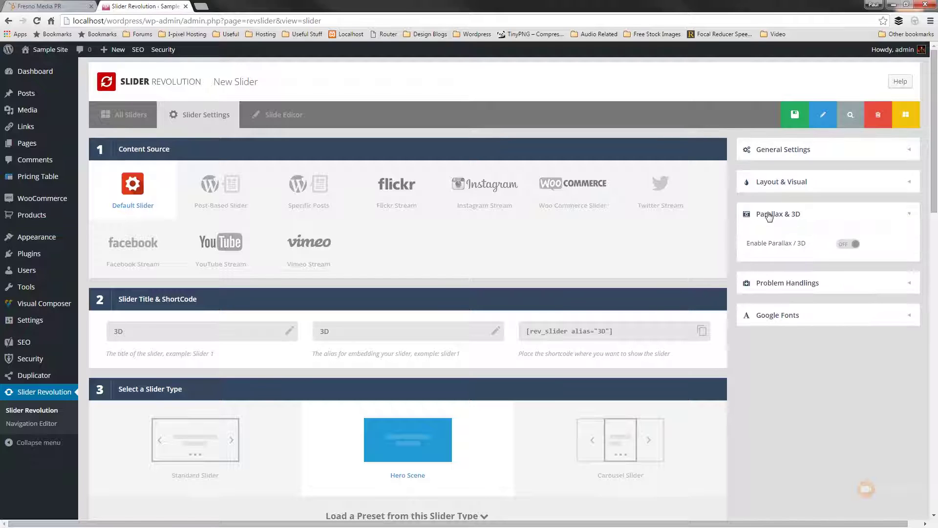
mouse_move(767, 243)
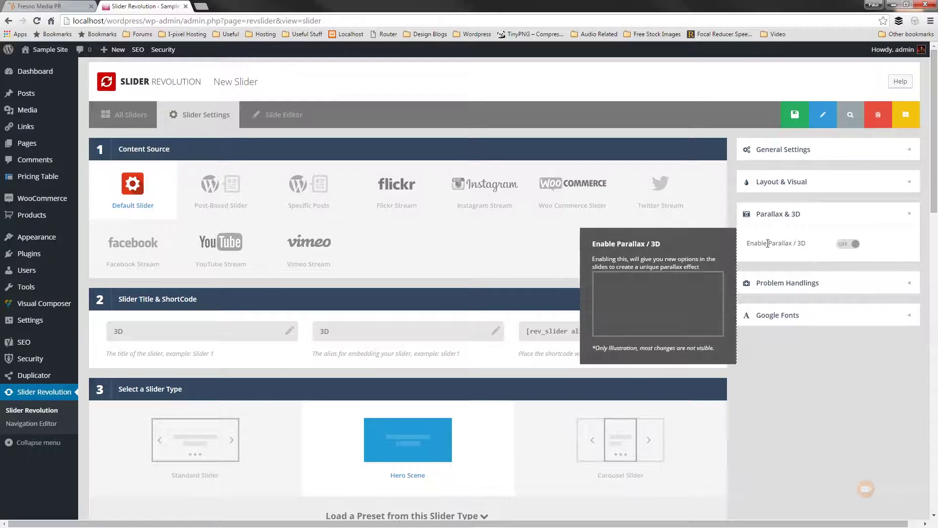
left_click(840, 247)
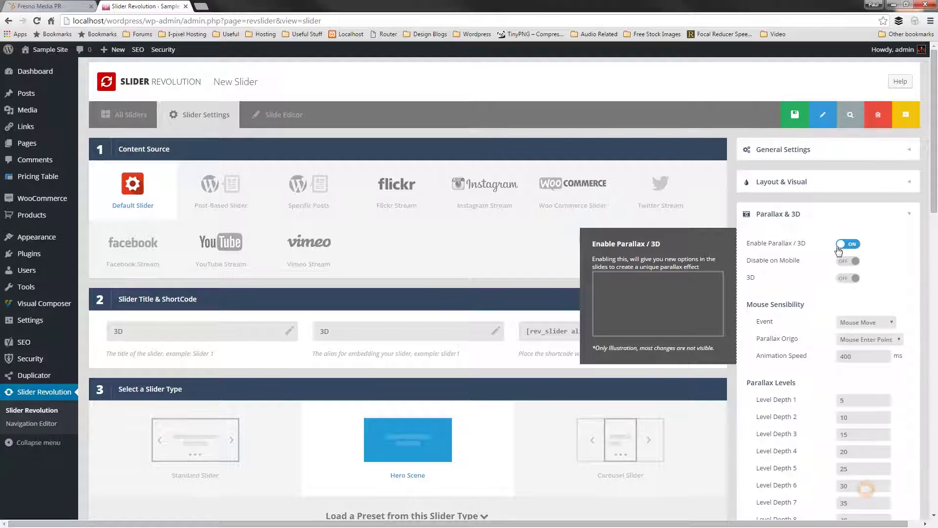
scroll(811, 293, "down", 2)
mouse_move(802, 308)
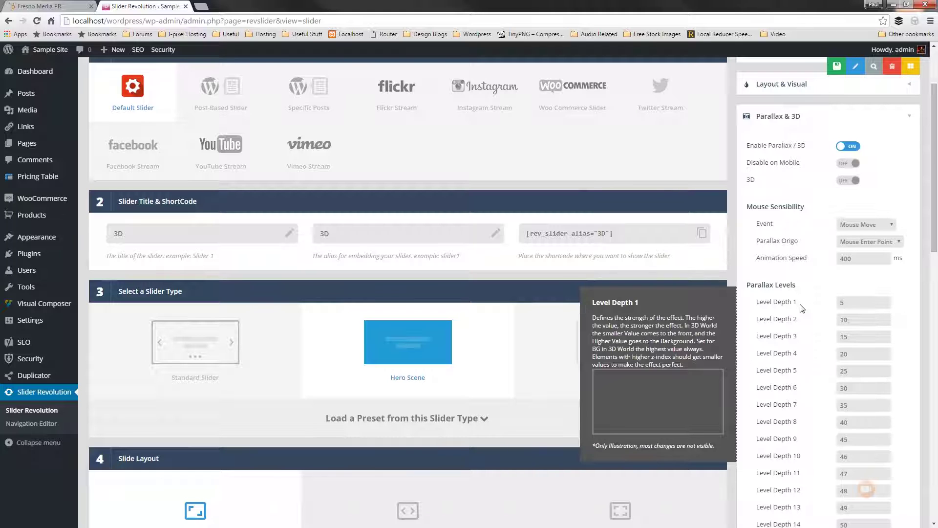
mouse_move(844, 167)
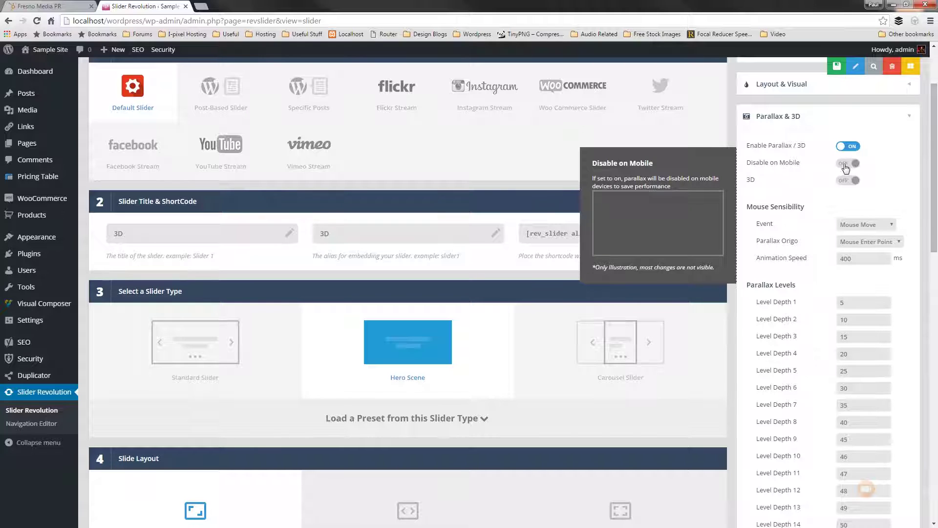
left_click(842, 183)
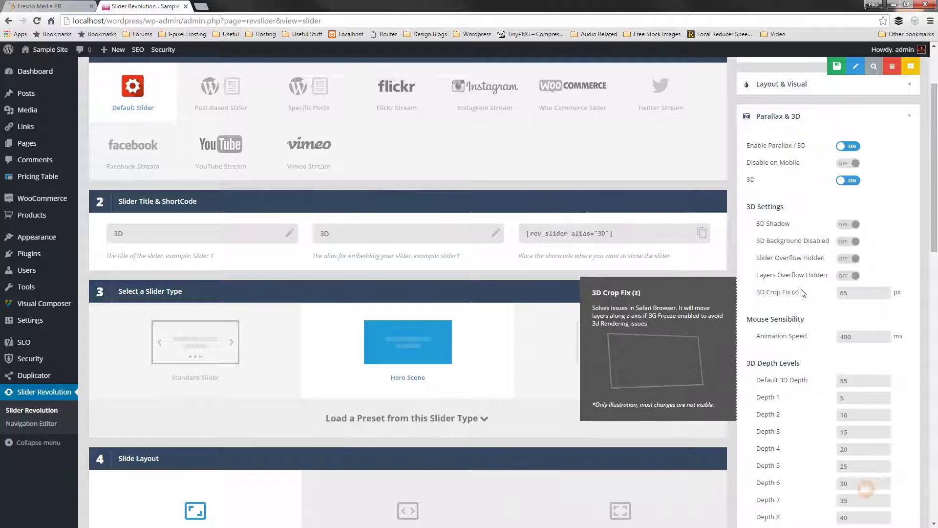
- Switch on 3D Background Disabled, Slider Overflow Hidden and Layers Overflow Hidden
scroll(802, 180, "down", 2)
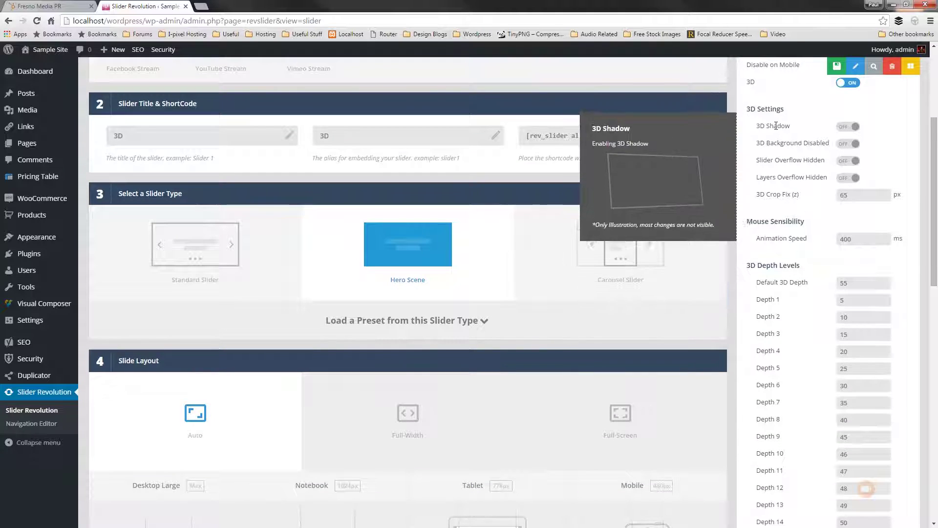
mouse_move(776, 139)
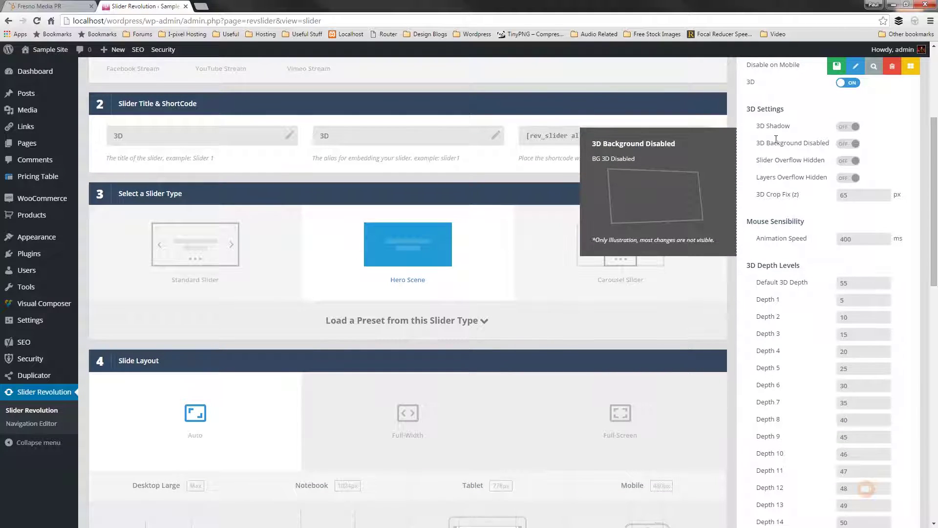
mouse_move(778, 160)
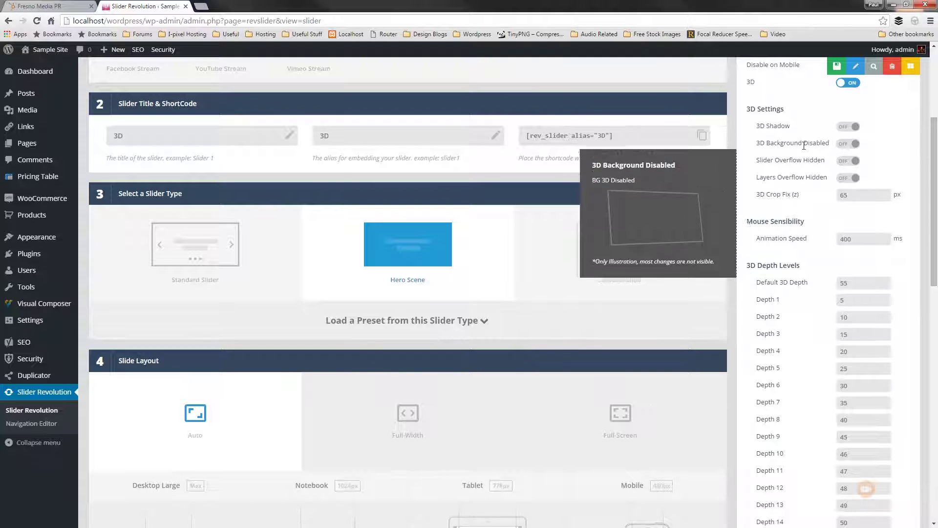
mouse_move(803, 129)
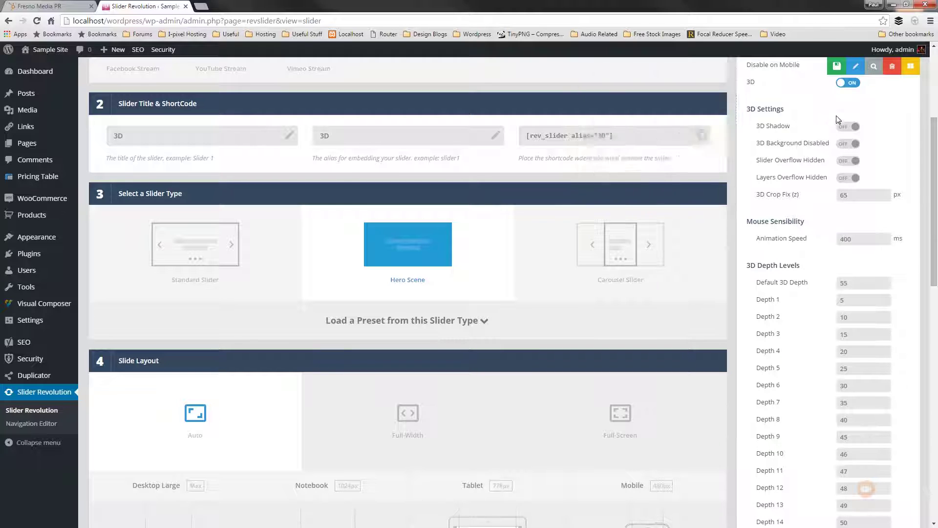
mouse_move(818, 157)
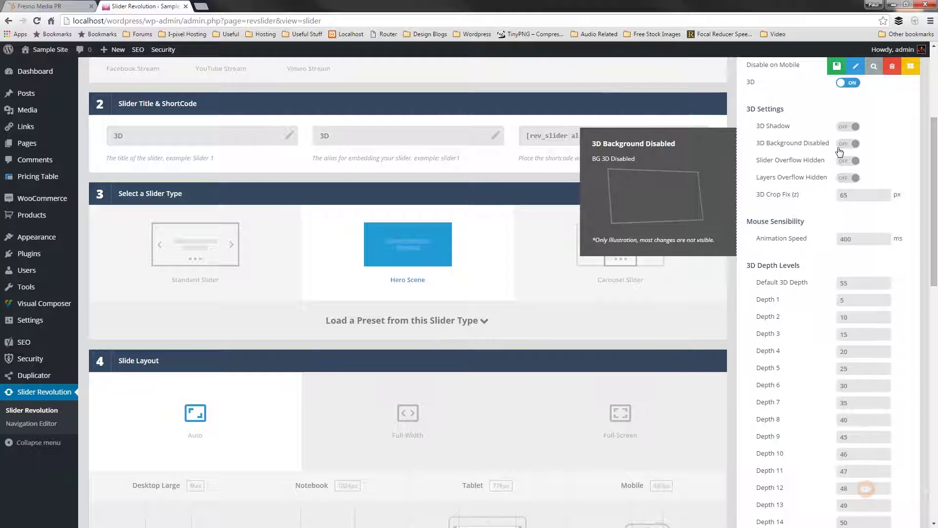
left_click(843, 144)
mouse_move(823, 159)
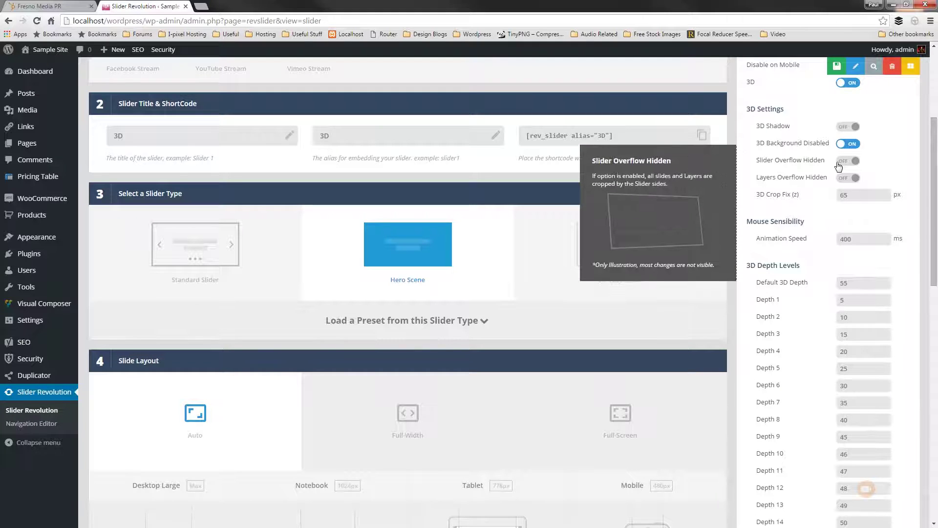
left_click(846, 161)
mouse_move(842, 179)
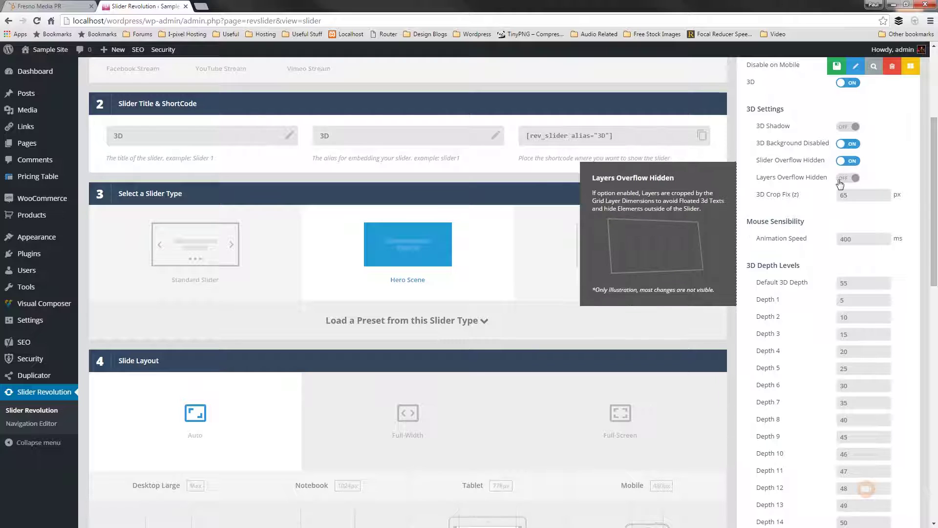
left_click(841, 179)
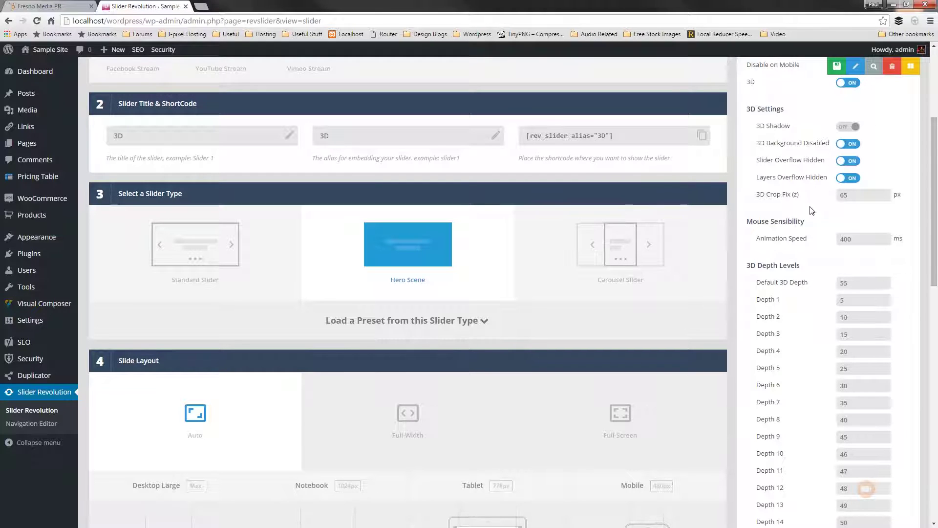
scroll(813, 230, "down", 2)
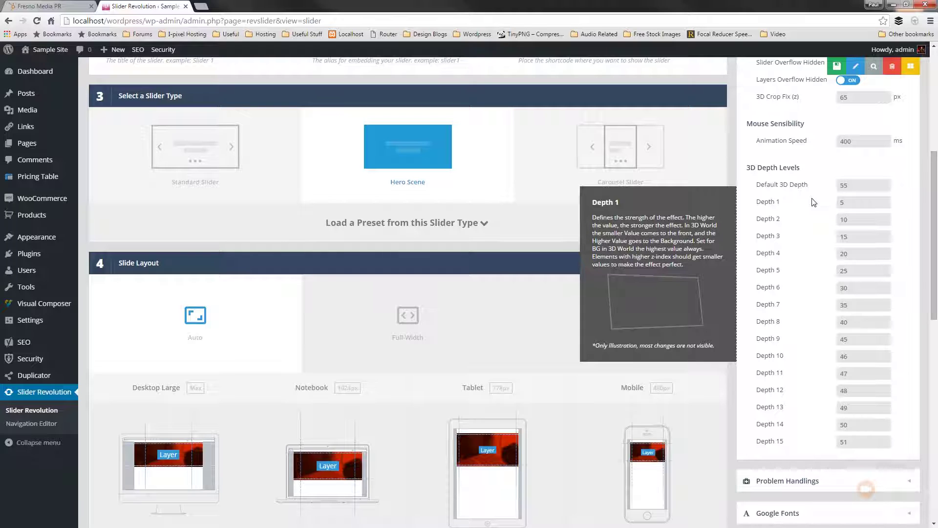
mouse_move(769, 187)
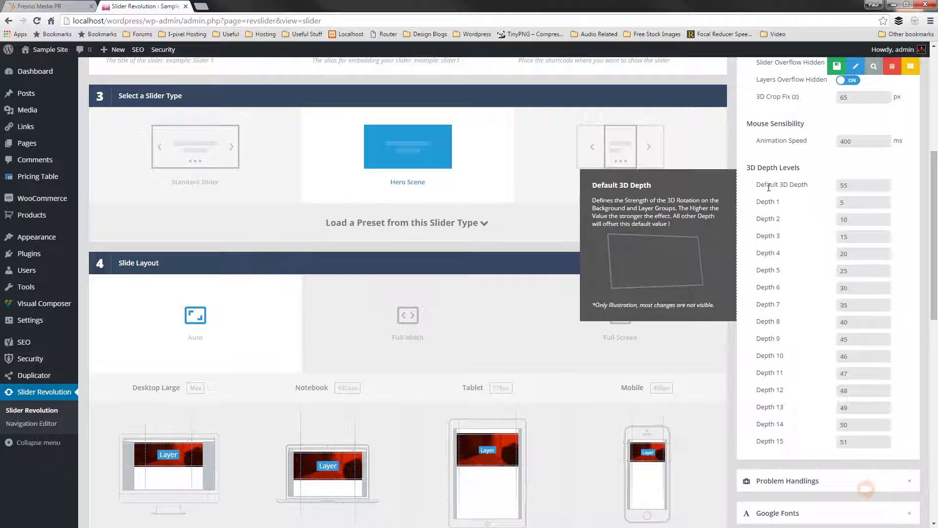
scroll(791, 287, "up", 1)
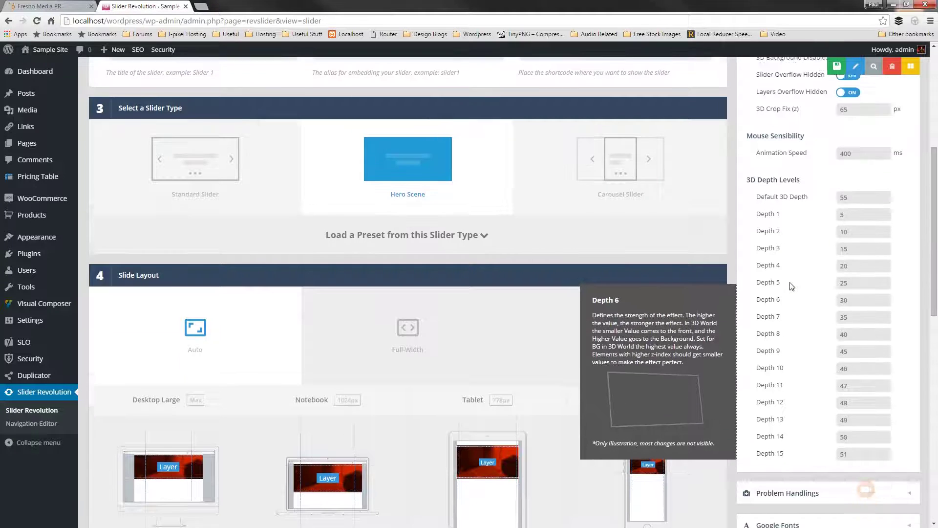
- Save the 3D slider's settings to open its first slide in the Slide Editor
scroll(791, 286, "up", 4)
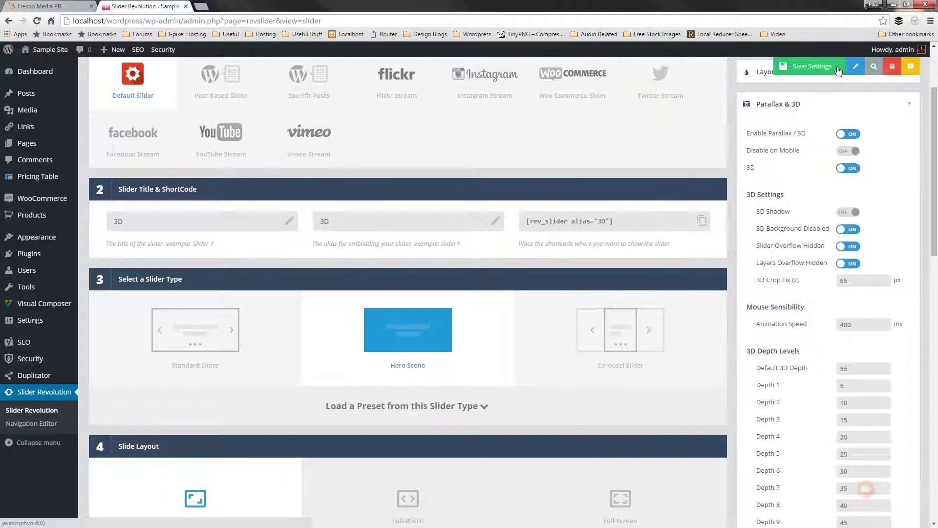
left_click(815, 68)
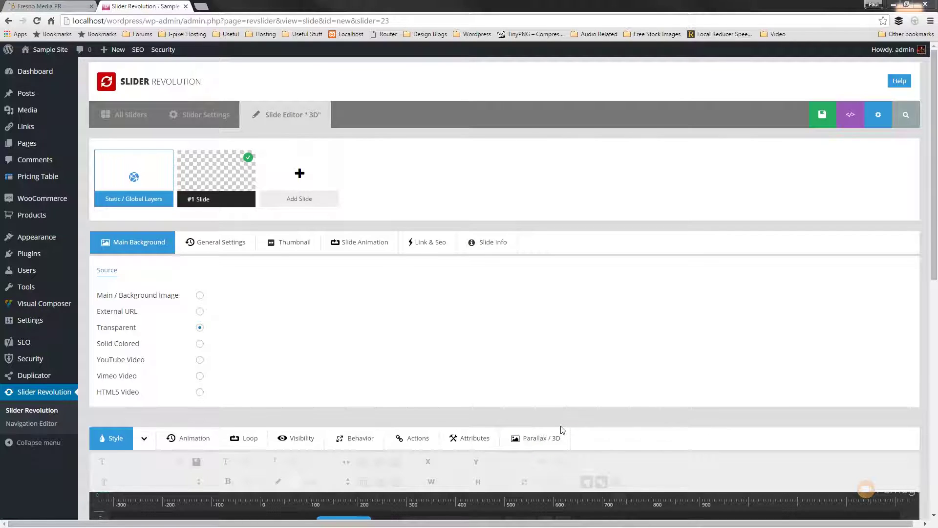
- Set slide #1's main background to the uploaded boards-low.jpg wood image
left_click(200, 295)
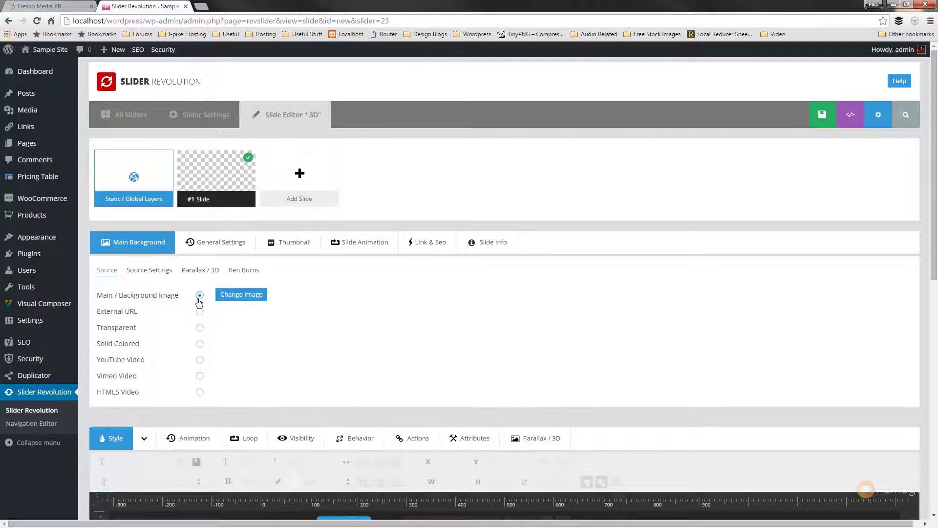
left_click(243, 295)
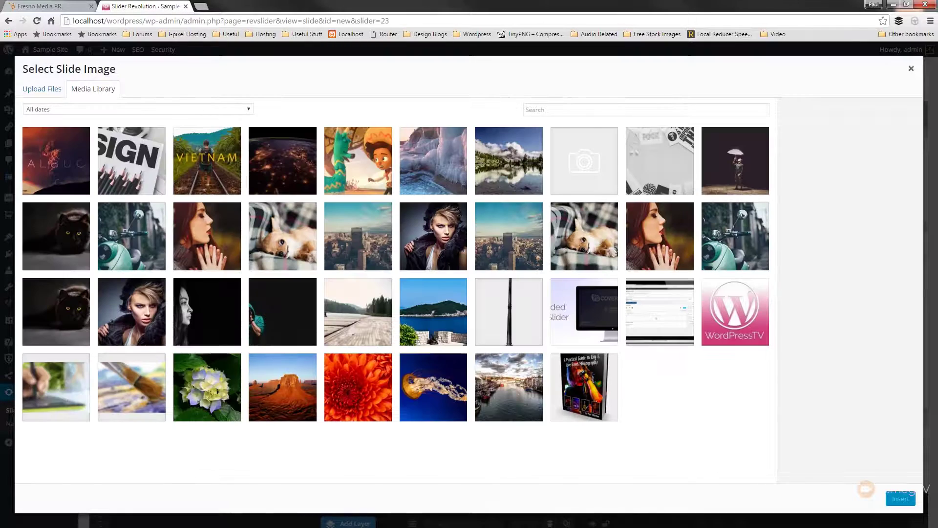
left_click_drag(937, 401, 497, 436)
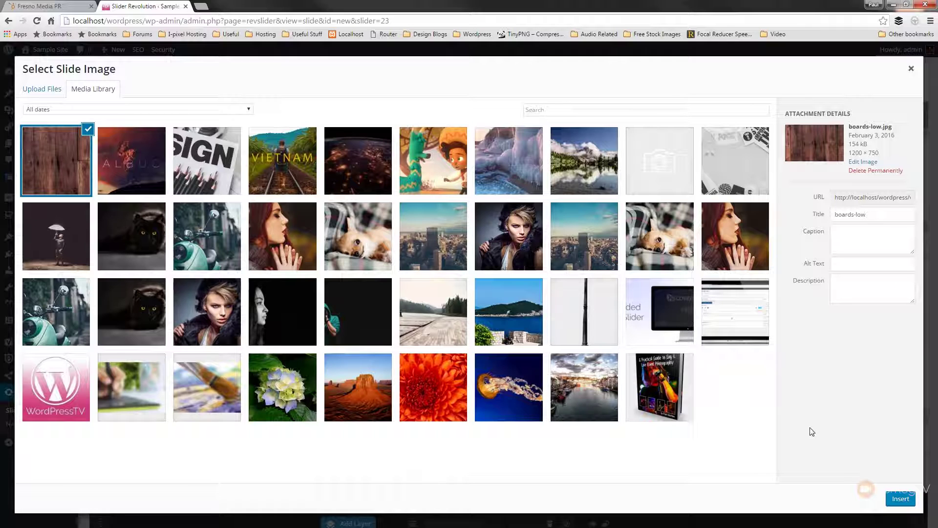
left_click(900, 496)
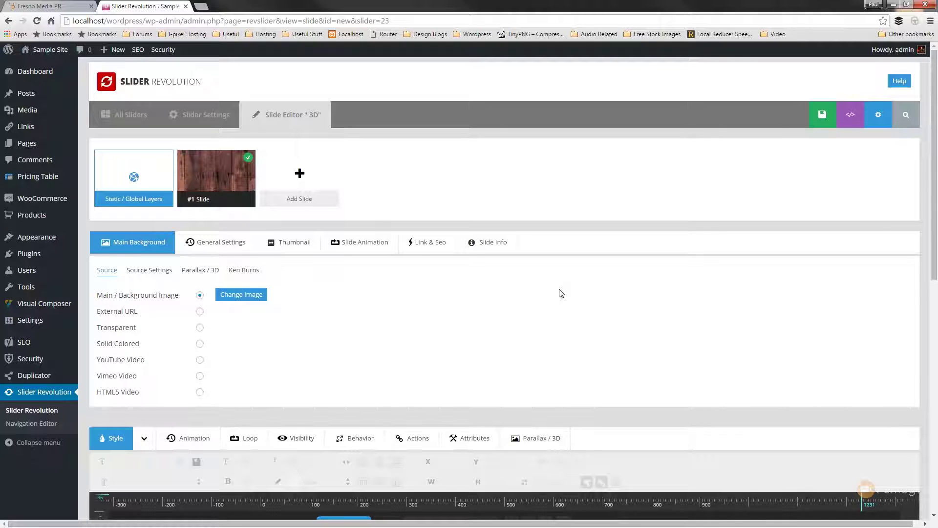
- Add the woman's portrait thumbnail as an image layer at X 42px, Y 25px
scroll(560, 293, "down", 8)
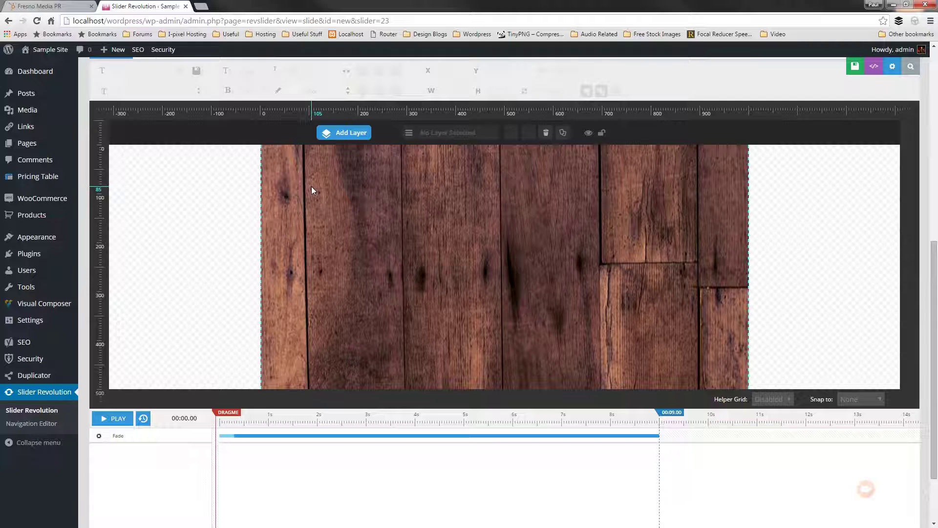
mouse_move(342, 140)
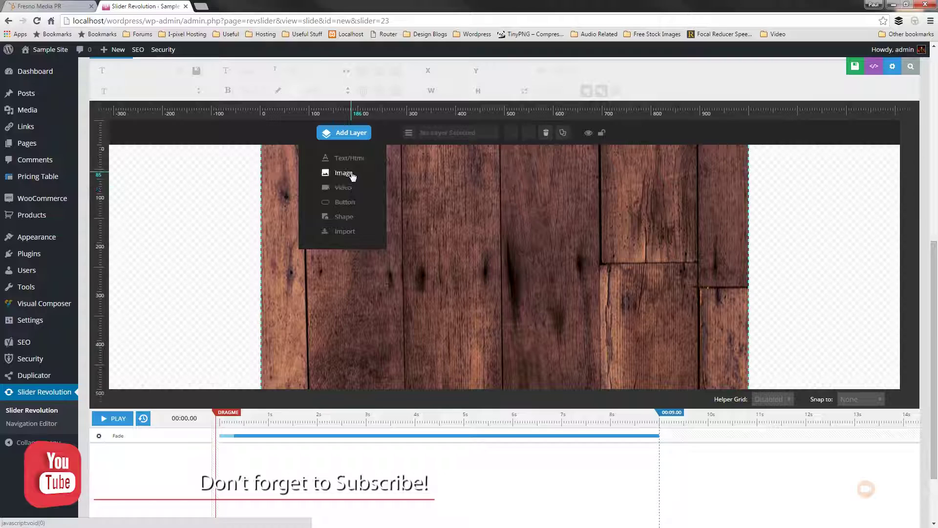
left_click(351, 173)
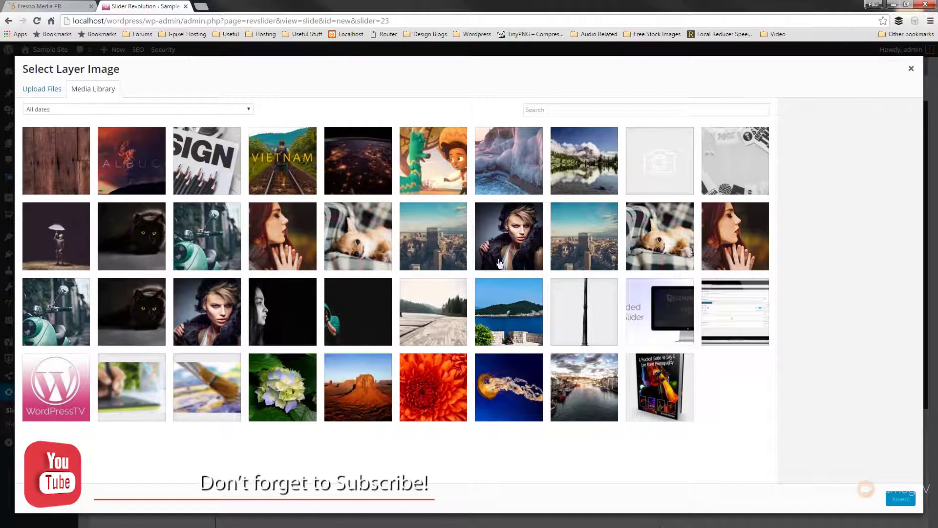
left_click(183, 313)
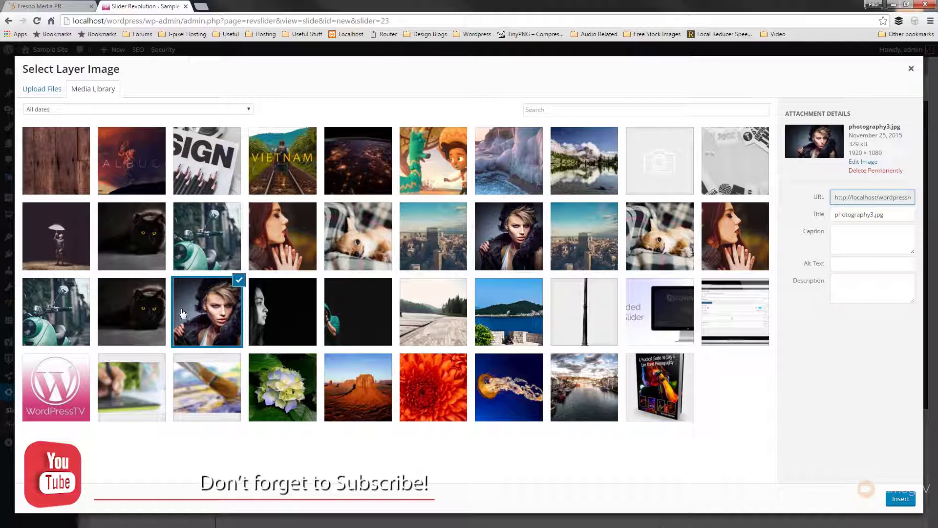
left_click(535, 233)
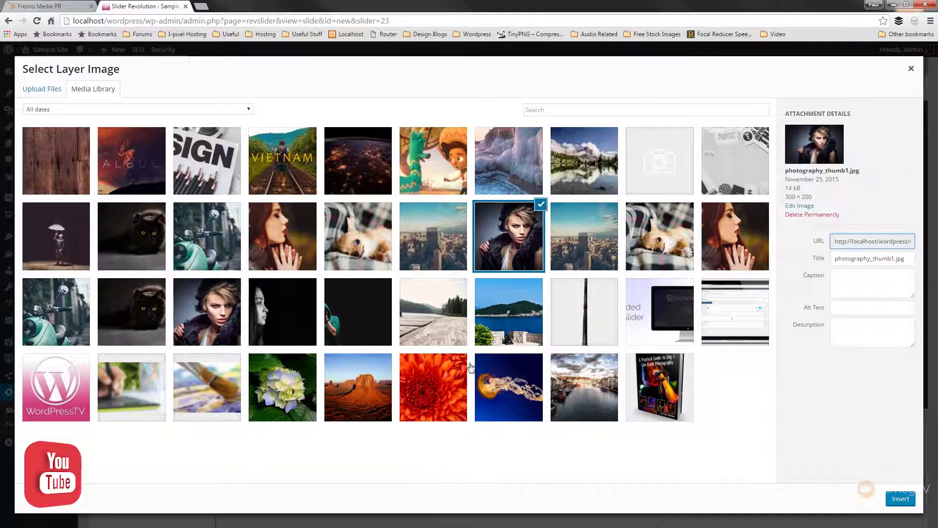
left_click(901, 499)
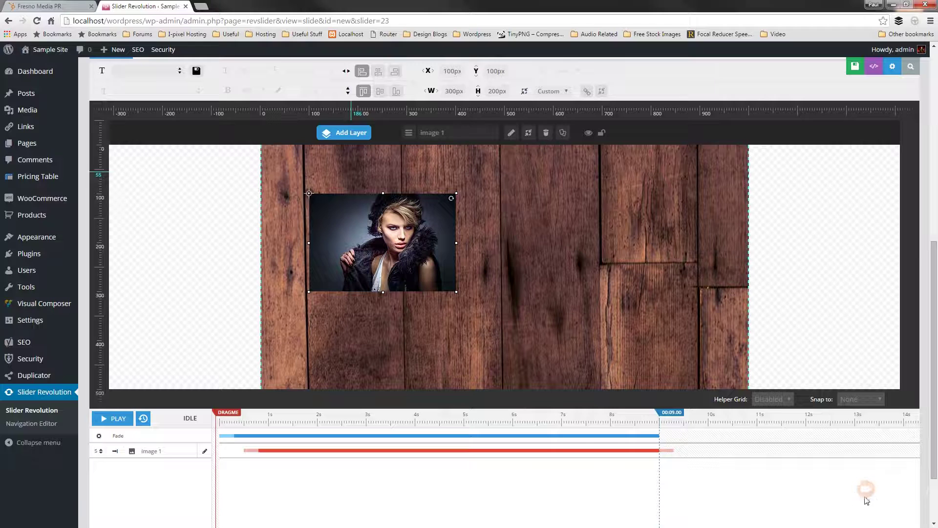
left_click_drag(395, 252, 366, 216)
- Open the portrait layer's Parallax / 3D settings, keeping it in the Layers 3D Group
scroll(783, 494, "up", 2)
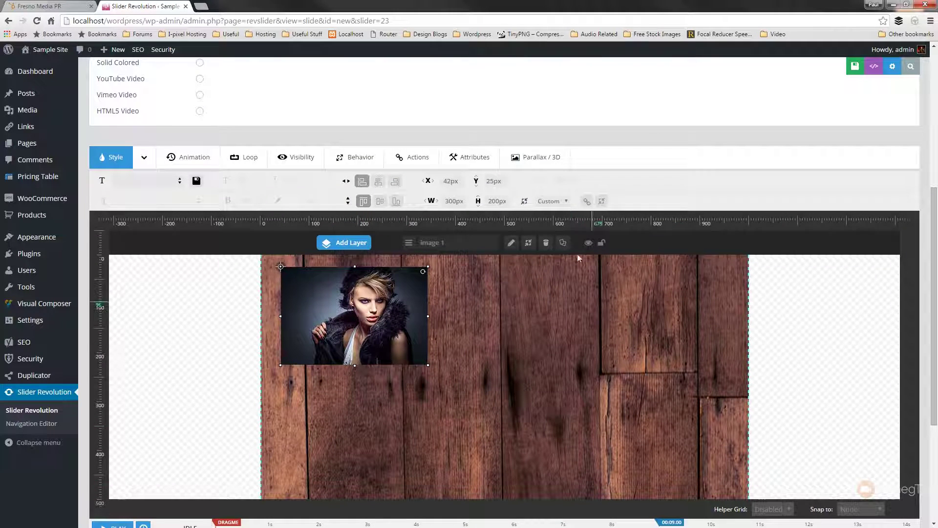
left_click(542, 157)
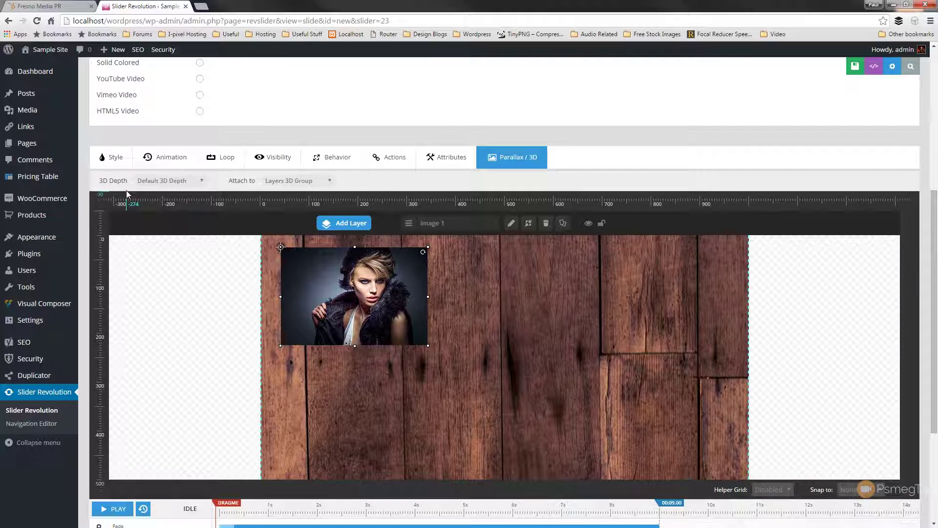
left_click(169, 181)
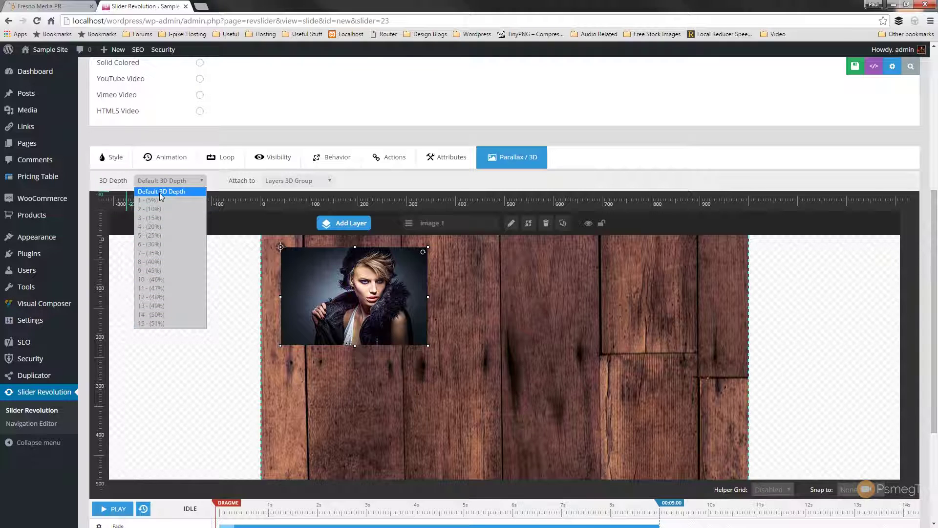
left_click(186, 192)
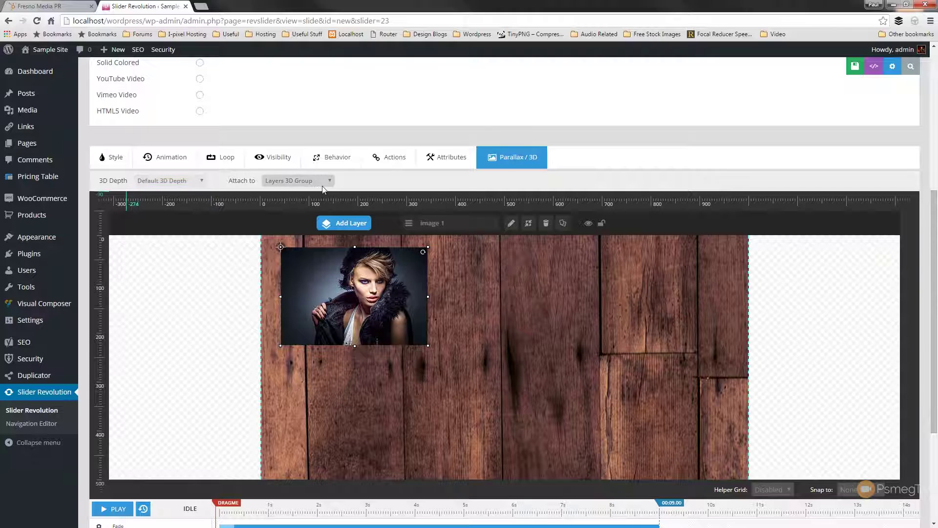
left_click(297, 180)
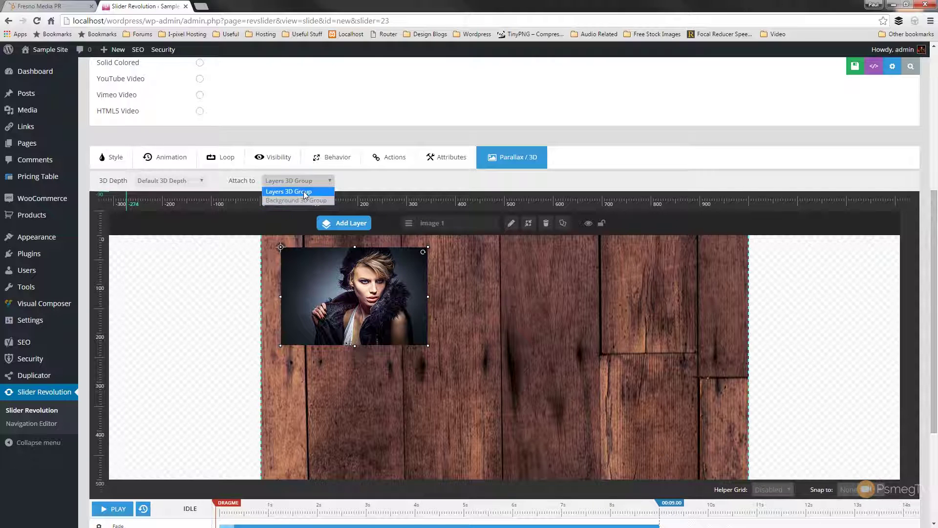
left_click(303, 192)
- Set the portrait layer's 3D depth to 3 (15%) and save the slide
left_click(204, 181)
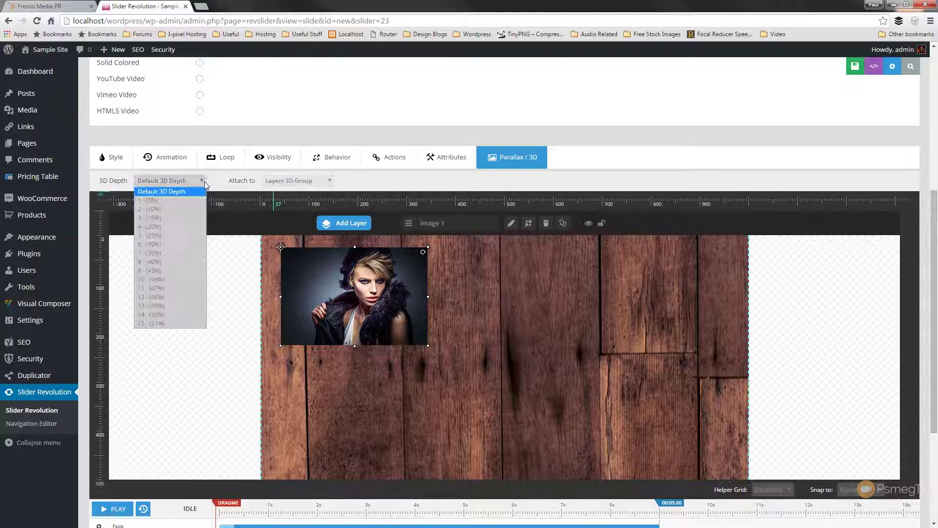
left_click(165, 218)
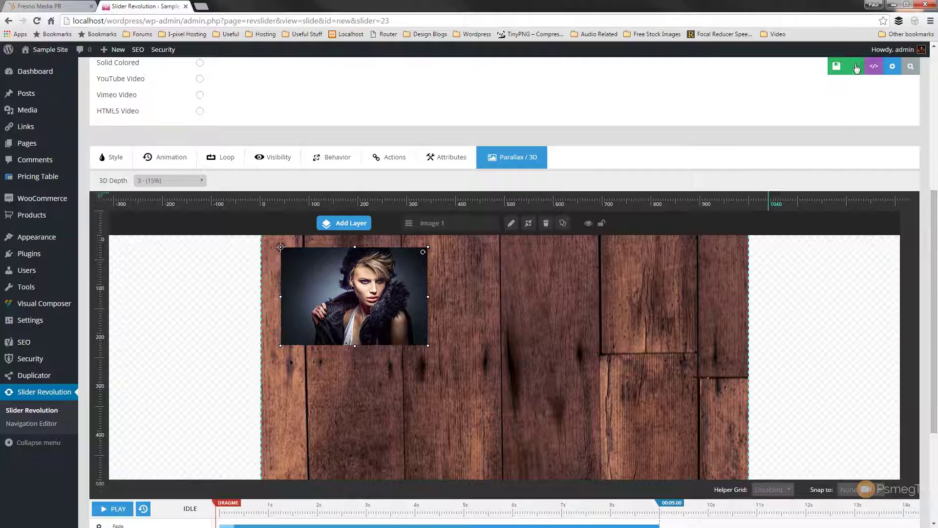
left_click(836, 67)
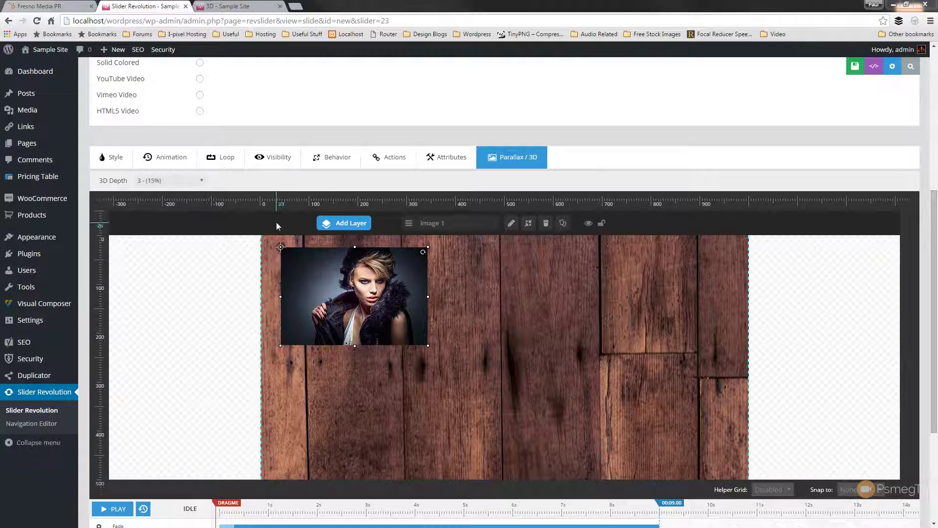
- Add the black cat photo as an image layer on the slide's right side
mouse_move(345, 226)
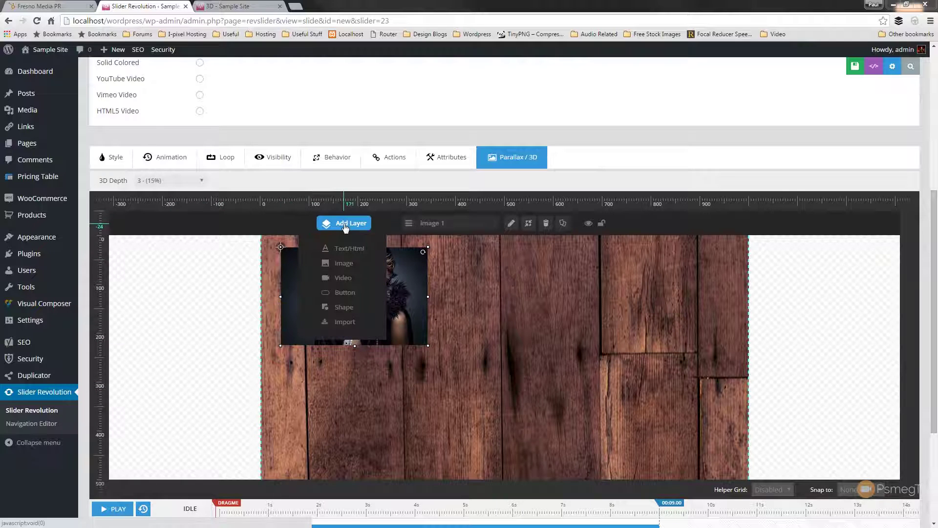
left_click(351, 264)
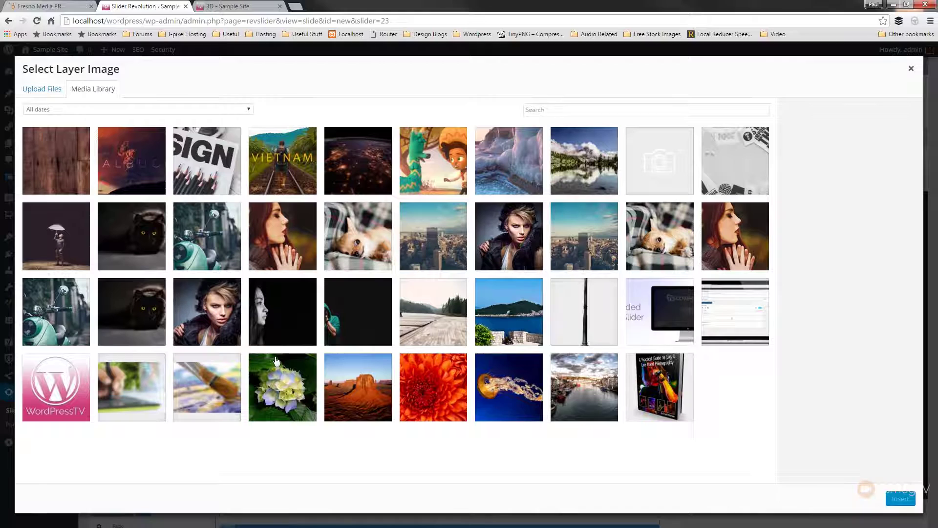
left_click(139, 303)
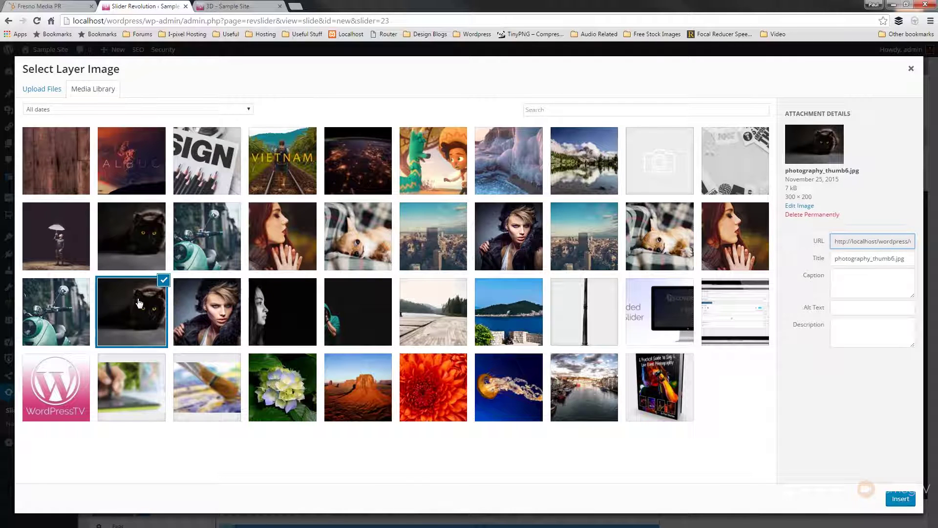
left_click(900, 498)
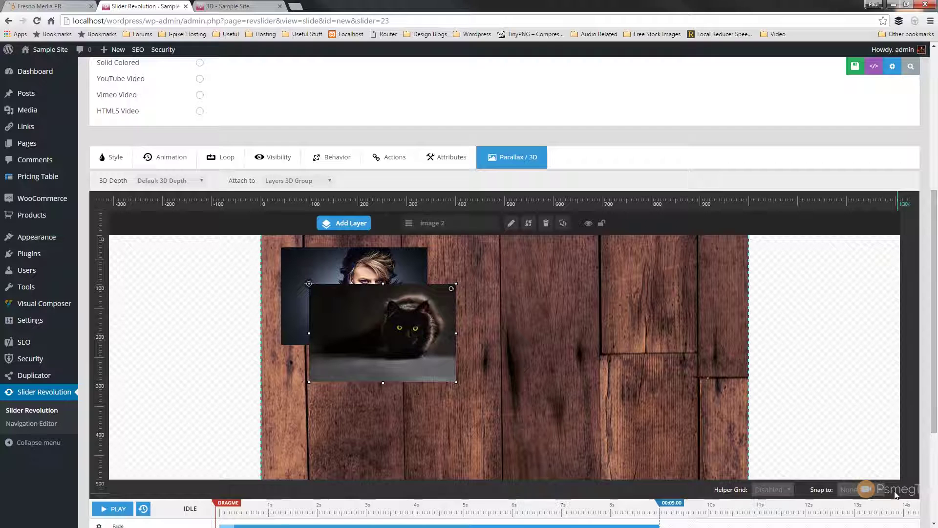
left_click_drag(419, 346, 661, 295)
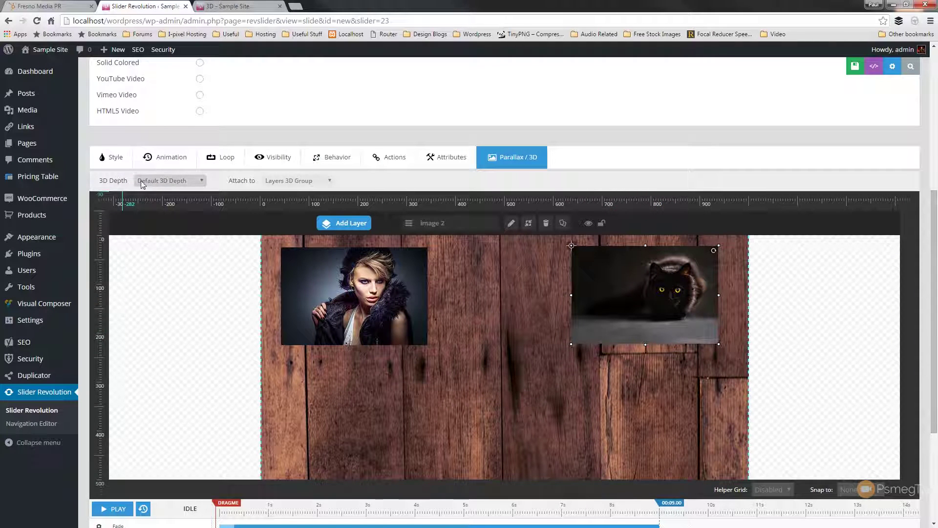
- Set the cat layer's 3D depth to 14 (50%) and save the slide
left_click(184, 182)
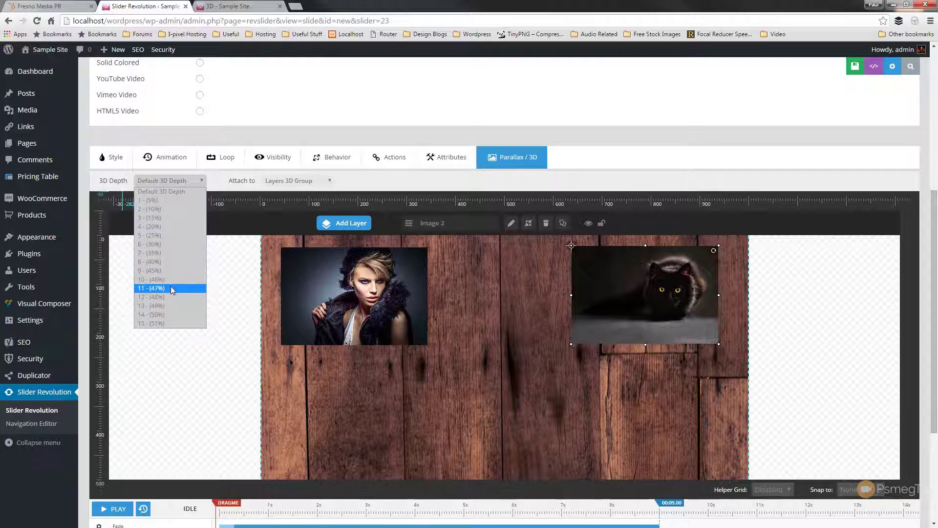
left_click(155, 315)
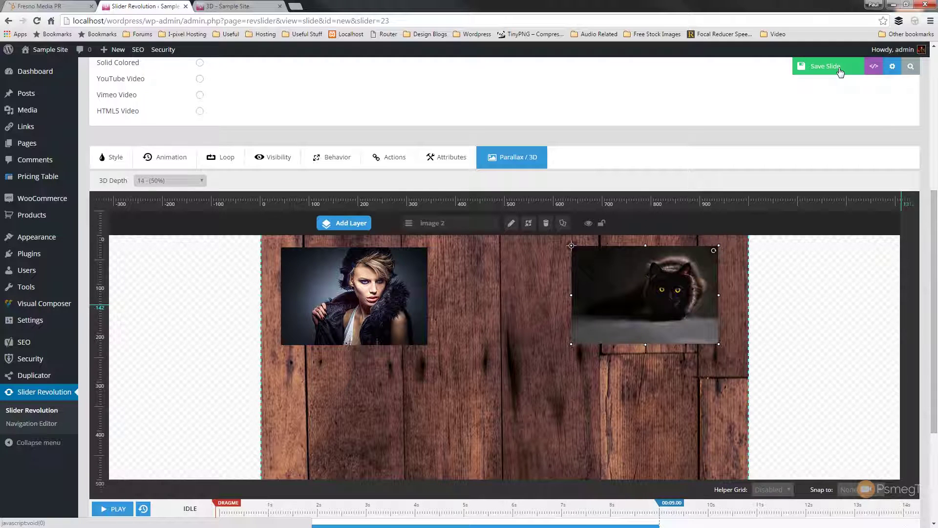
left_click(839, 70)
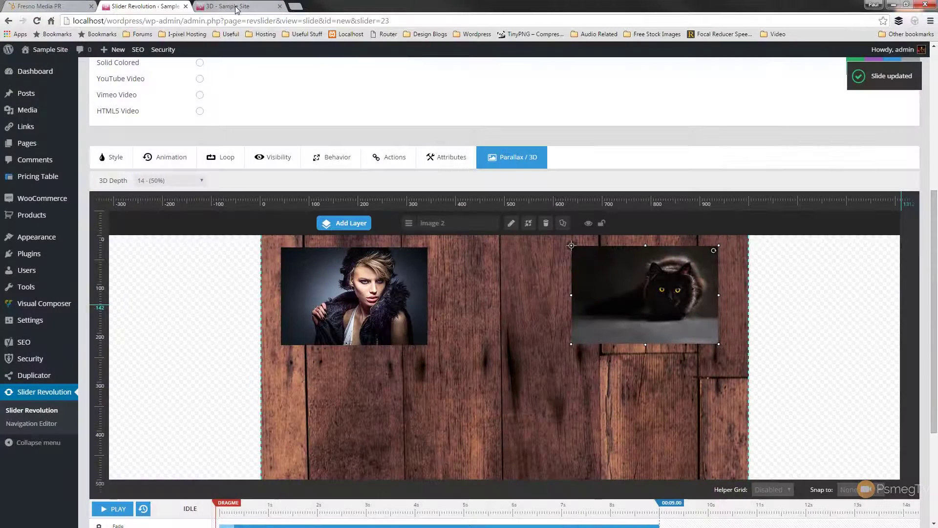
- Reload the site's 3D page to show the portrait and cat on the wood boards
left_click(236, 7)
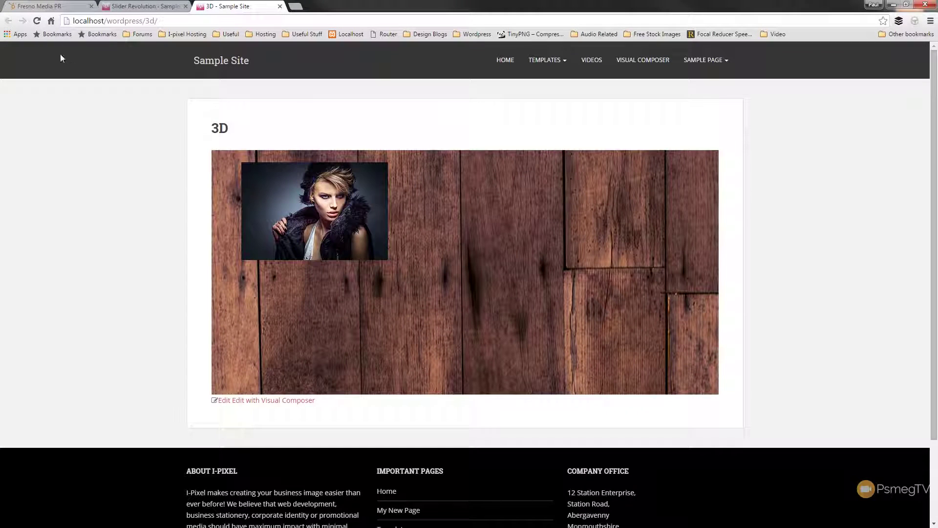
left_click(37, 22)
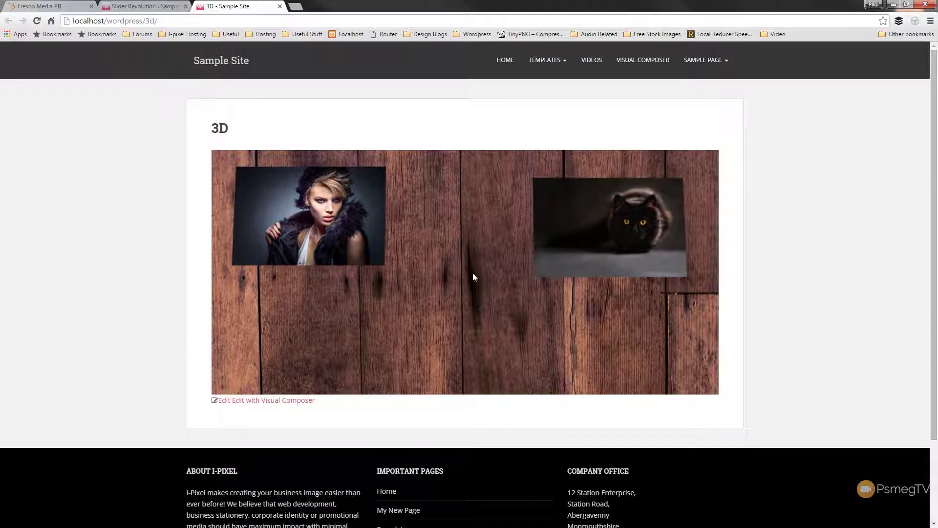
- Drag the cat photo down-left over the woman's portrait and save the slide
left_click(132, 10)
left_click_drag(638, 328, 420, 390)
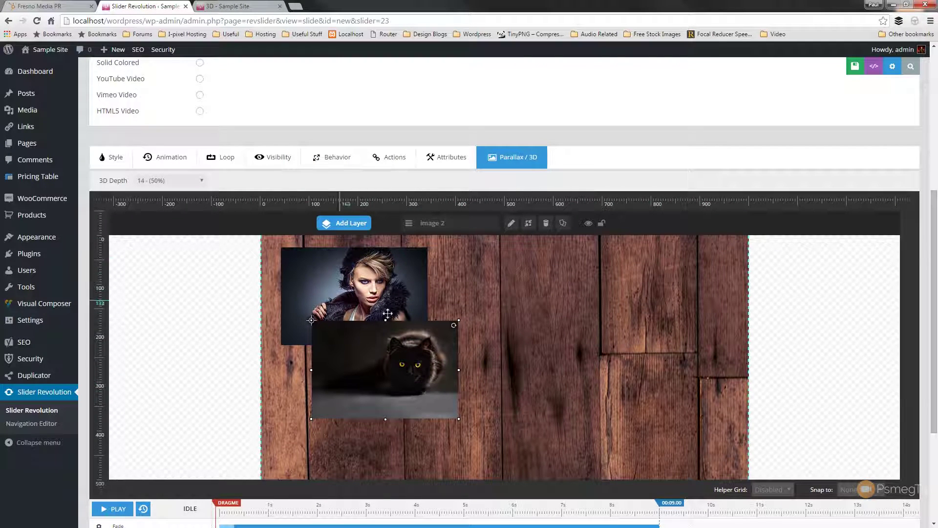
left_click(855, 66)
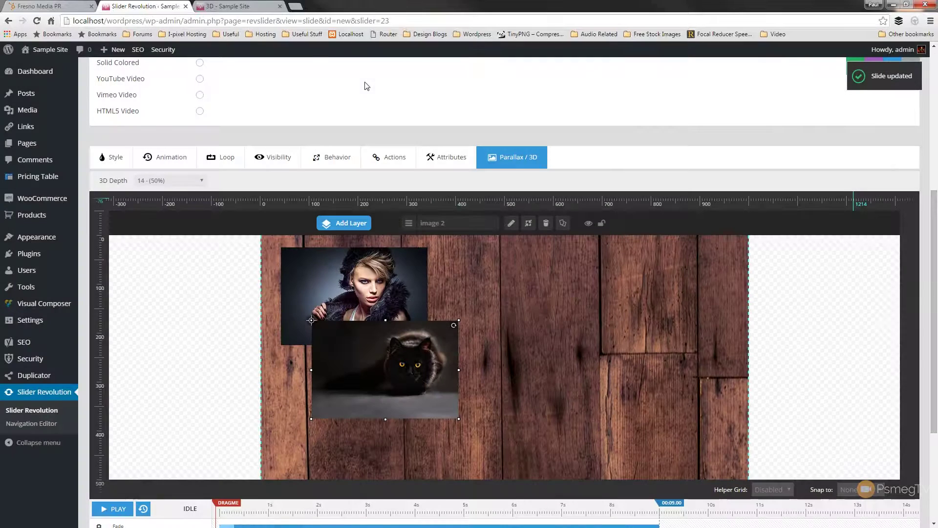
left_click(246, 5)
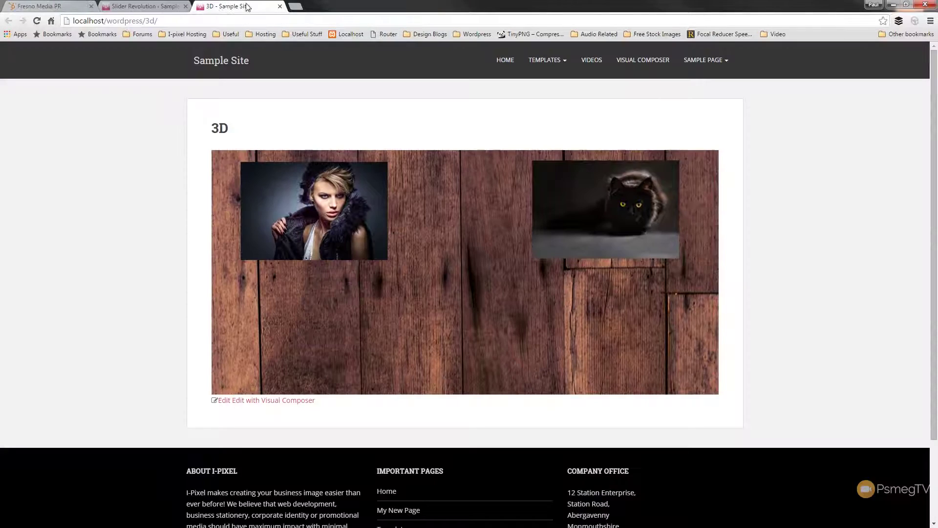
- Reload the 3D page to see the cat photo overlapping the portrait's corner
left_click(36, 21)
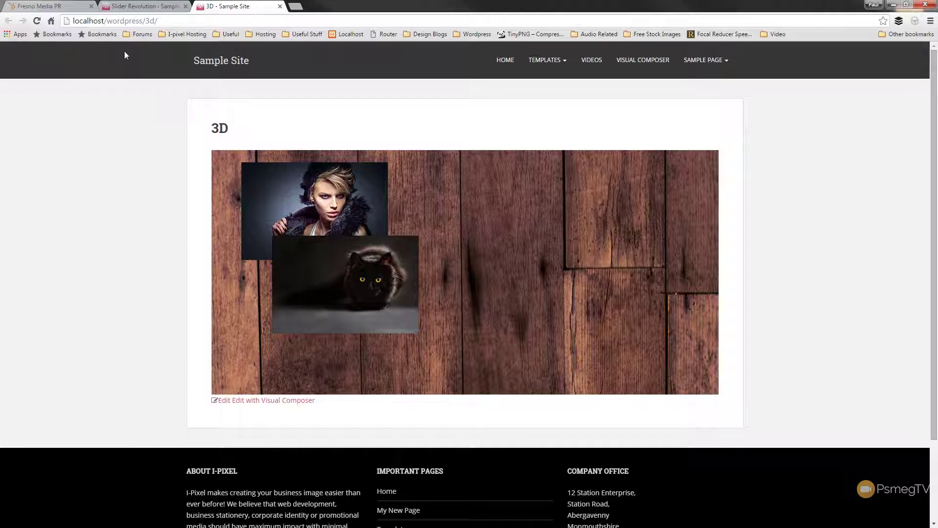
- Leave the slide editor and go to the 3D slider's Slider Settings page
left_click(137, 7)
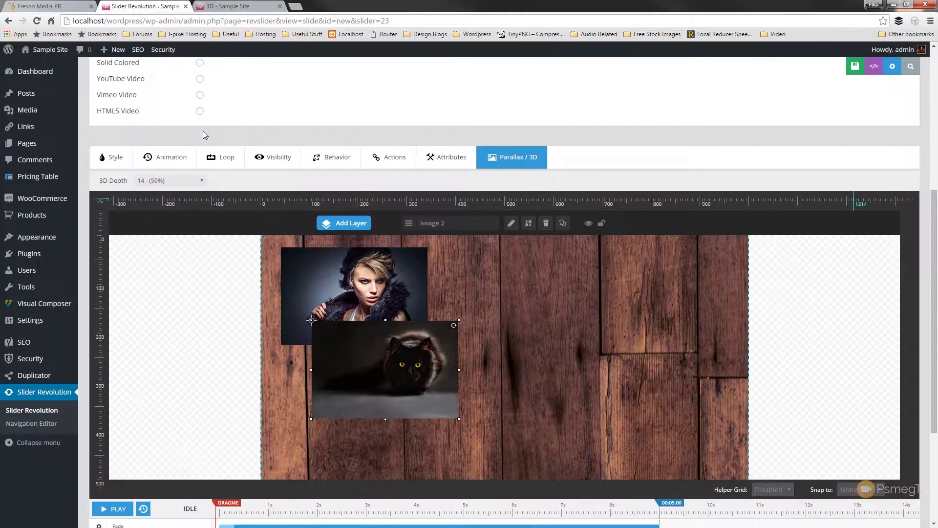
scroll(203, 131, "up", 6)
left_click(208, 115)
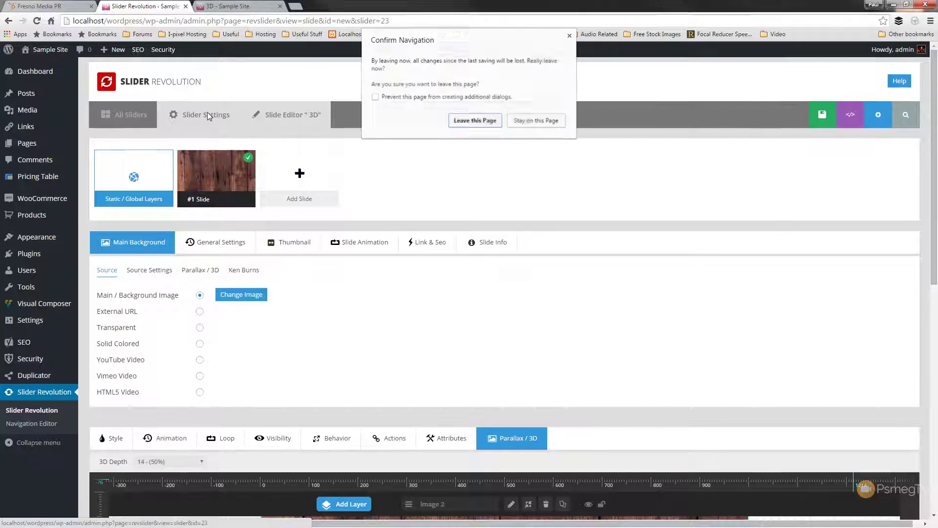
left_click(487, 122)
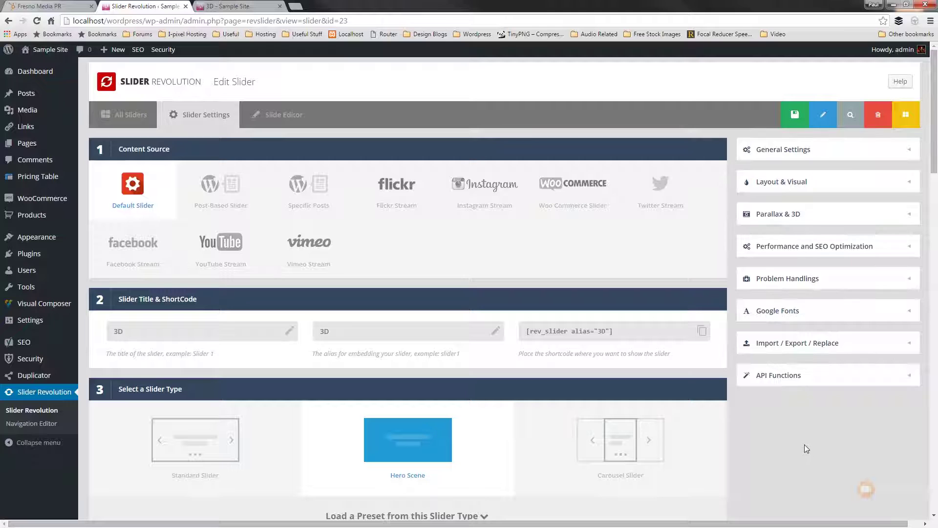
- Under Parallax & 3D, turn 3D Shadow on, switch 3D Background Disabled and Overflow Hidden off, then save
left_click(796, 218)
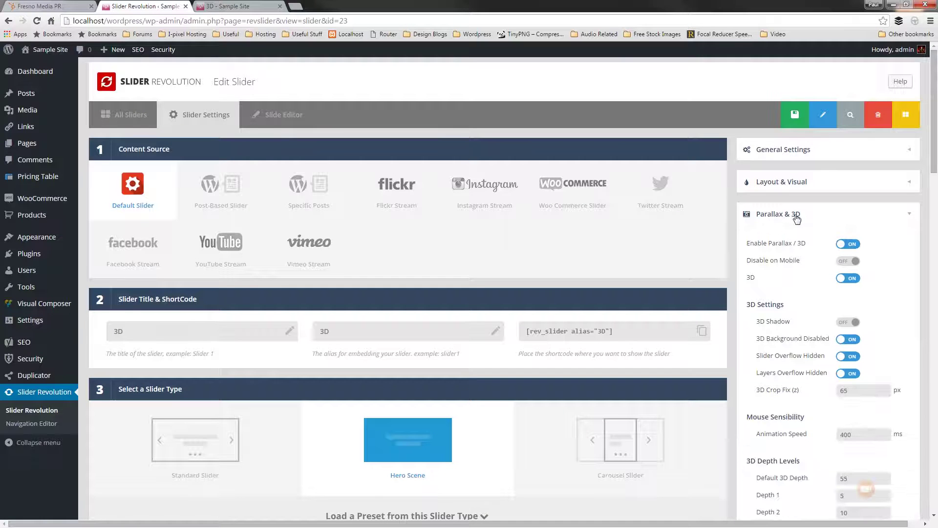
scroll(726, 225, "down", 2)
mouse_move(813, 229)
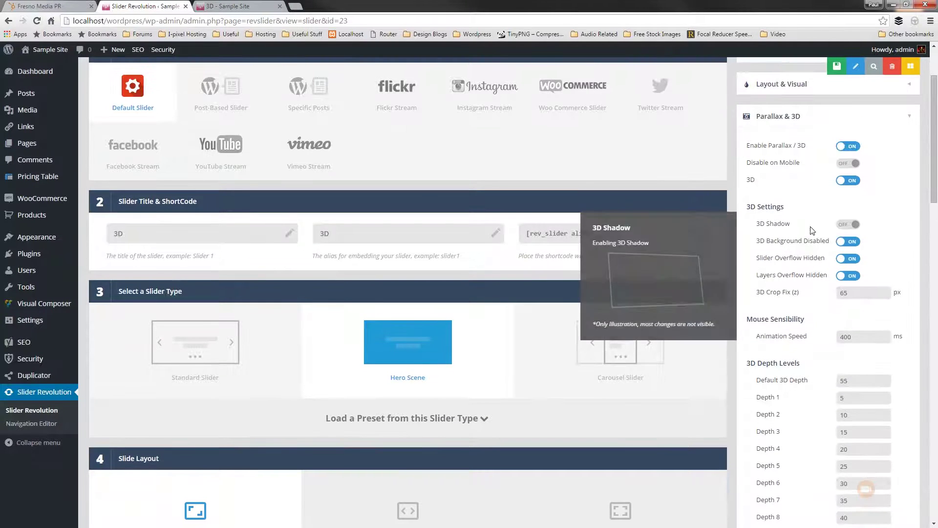
left_click(848, 224)
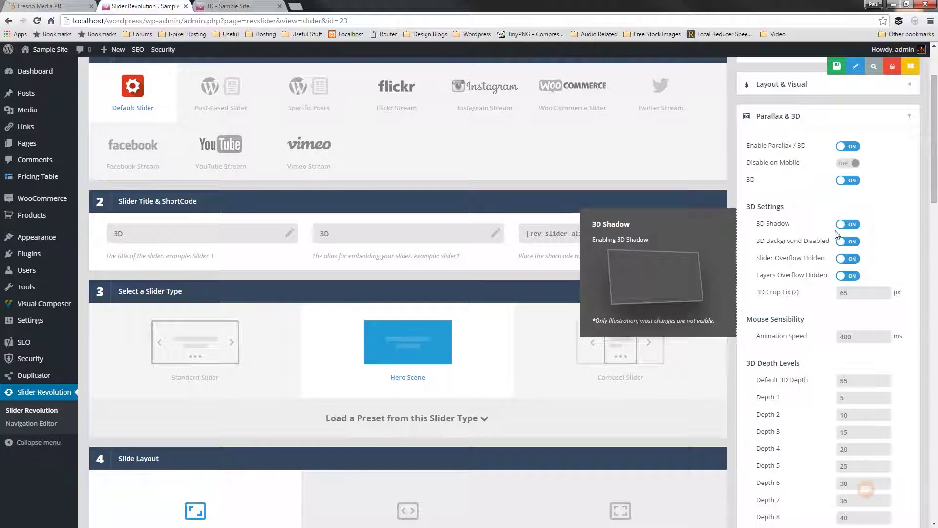
left_click(855, 247)
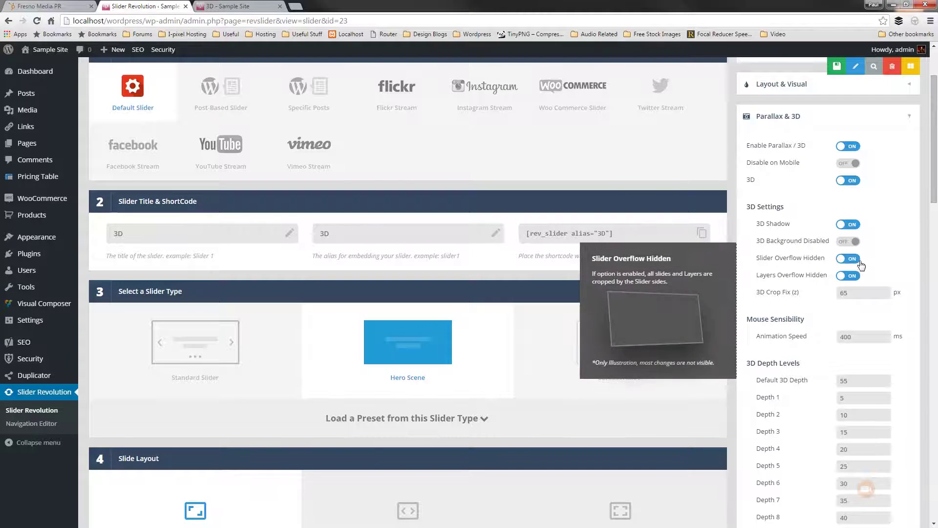
left_click(850, 258)
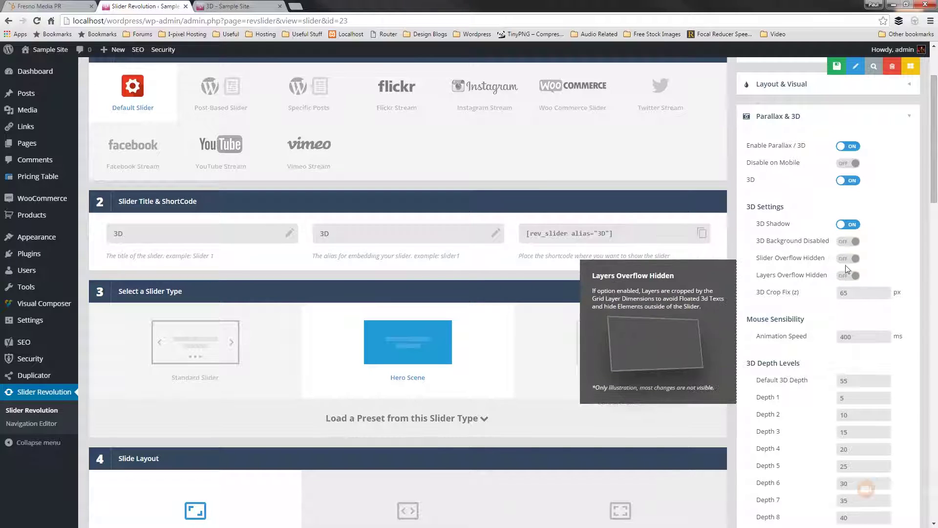
mouse_move(805, 261)
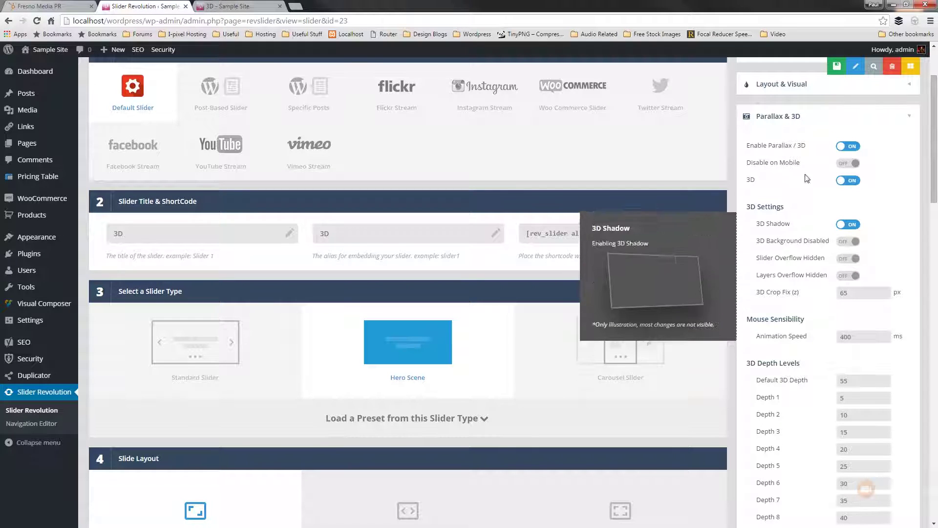
left_click(829, 68)
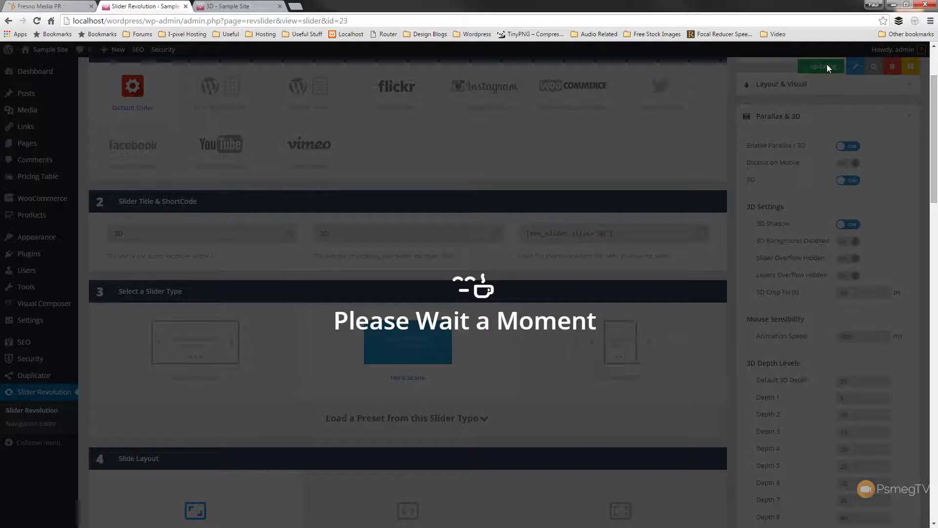